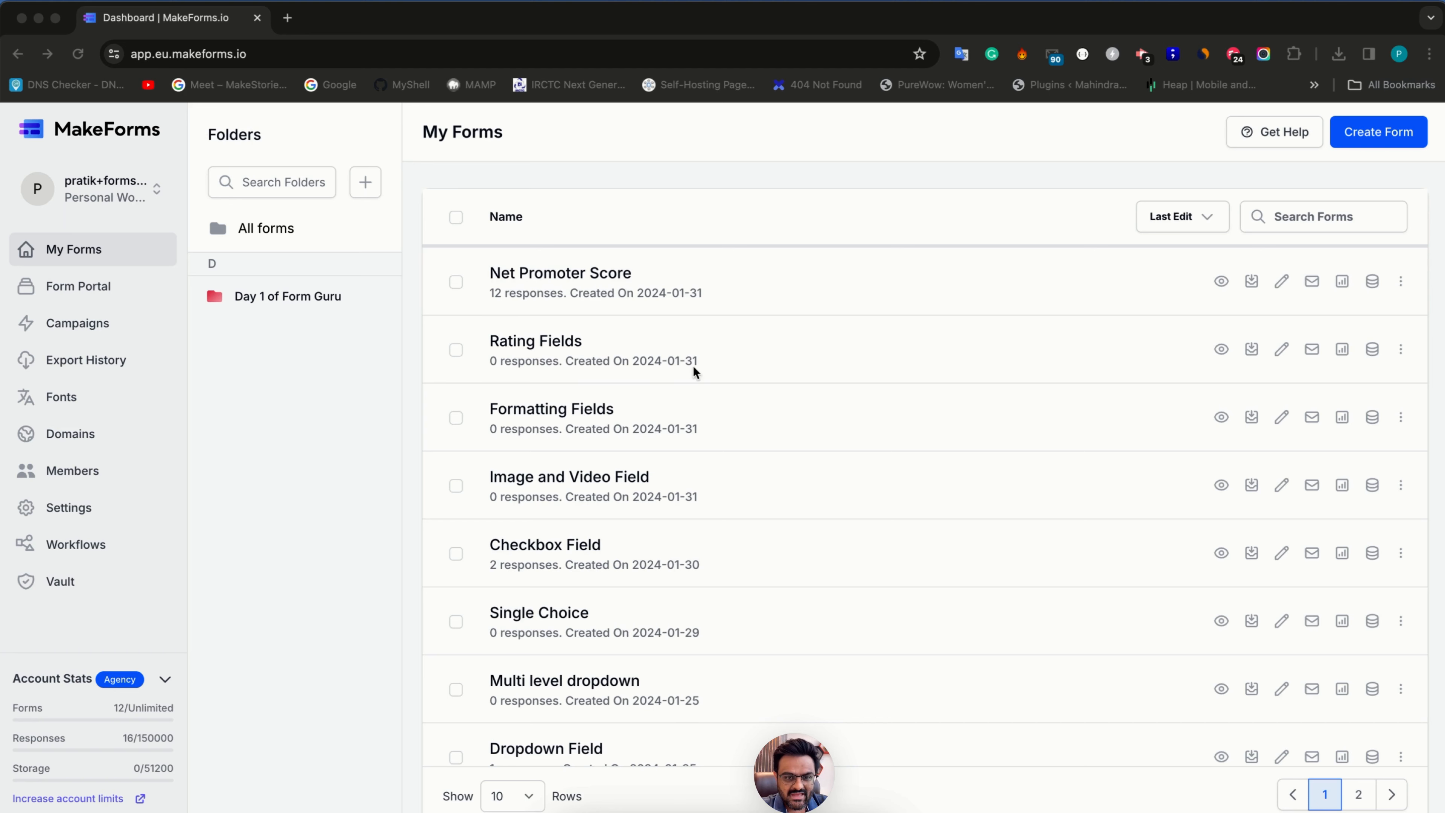
Create a new Standard Form named "File upload" with no folder and English as the form language.
left_click(1362, 143)
left_click(1362, 143)
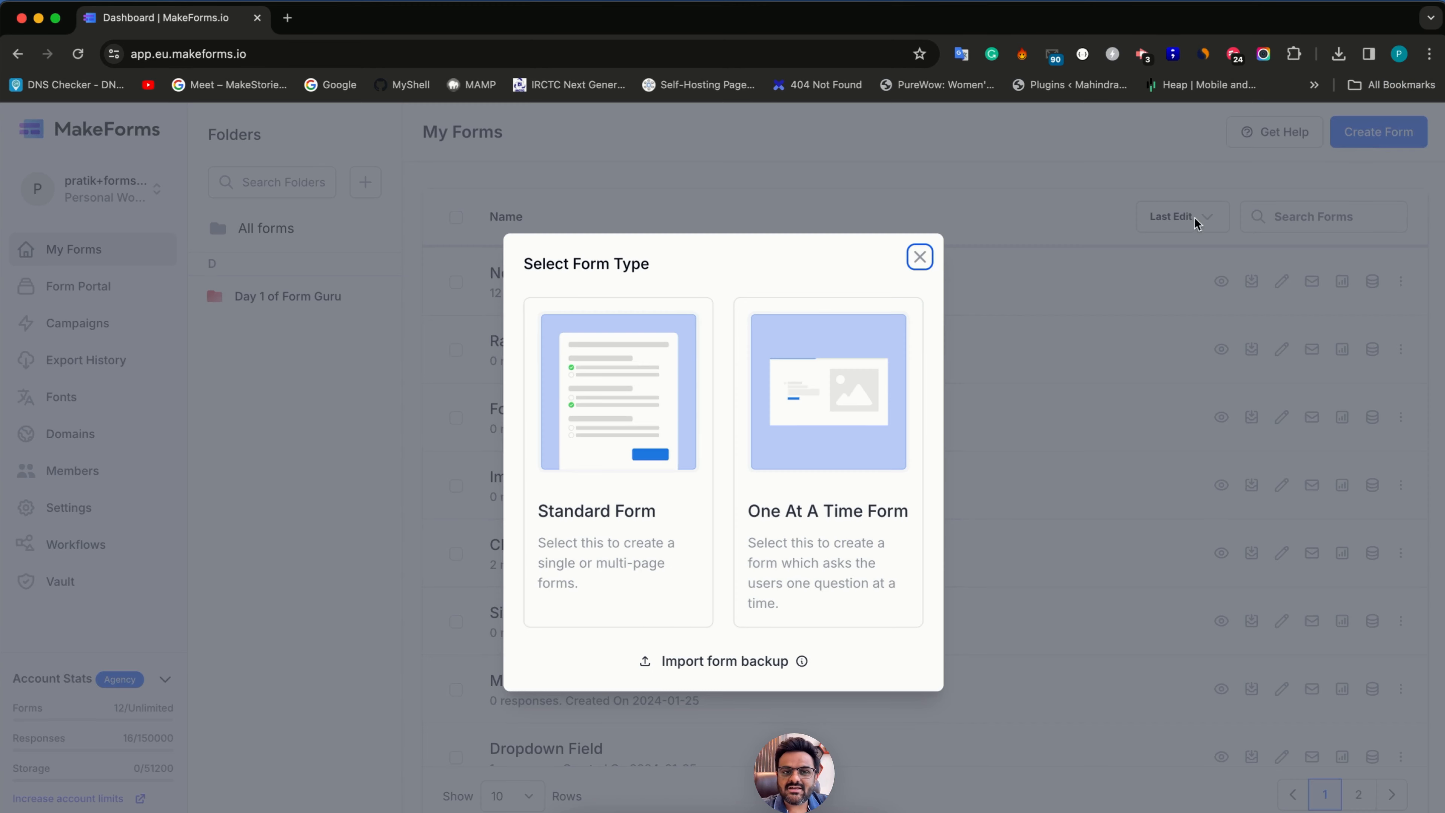
left_click(660, 470)
left_click(571, 430)
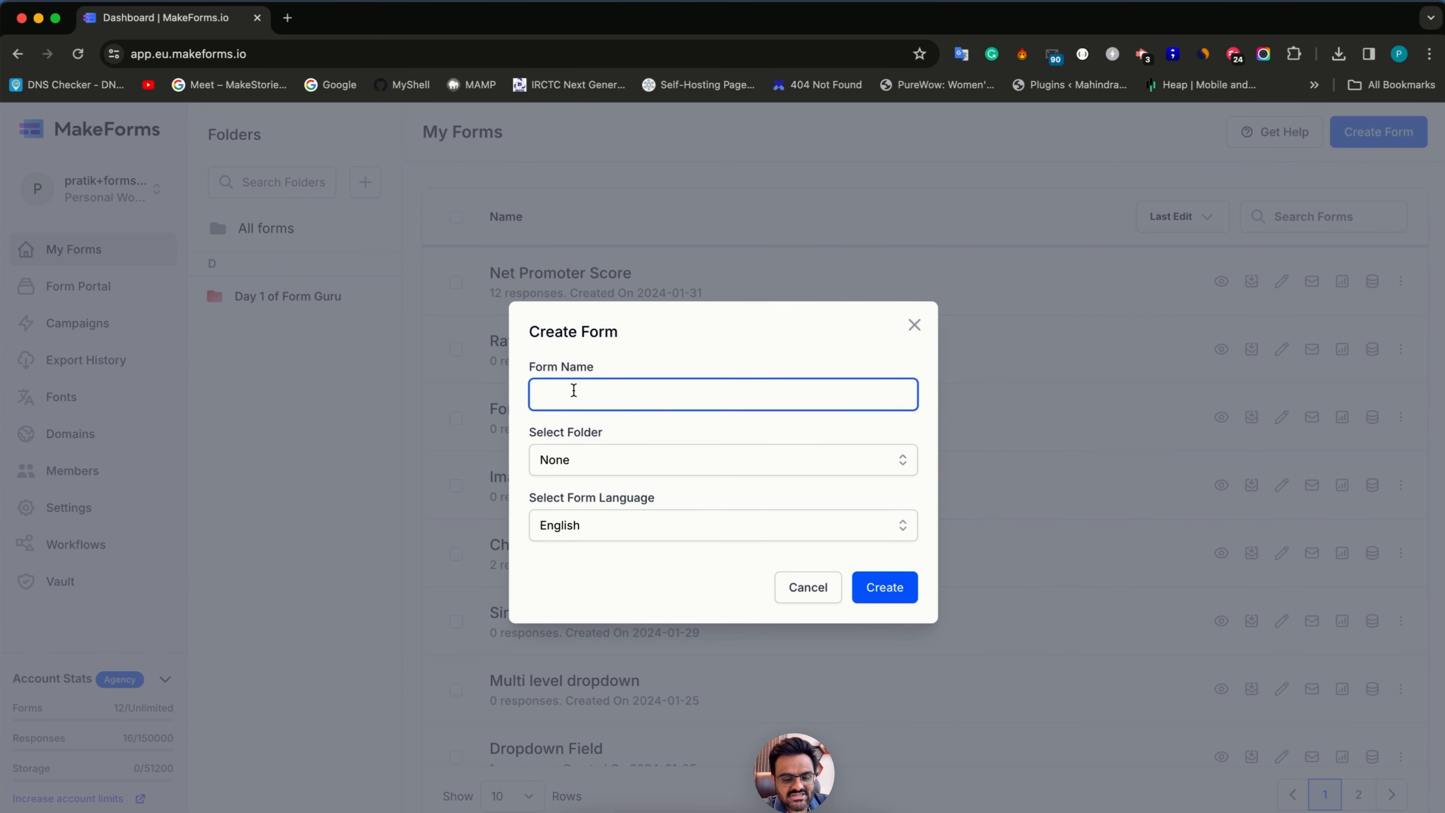
type("File upload")
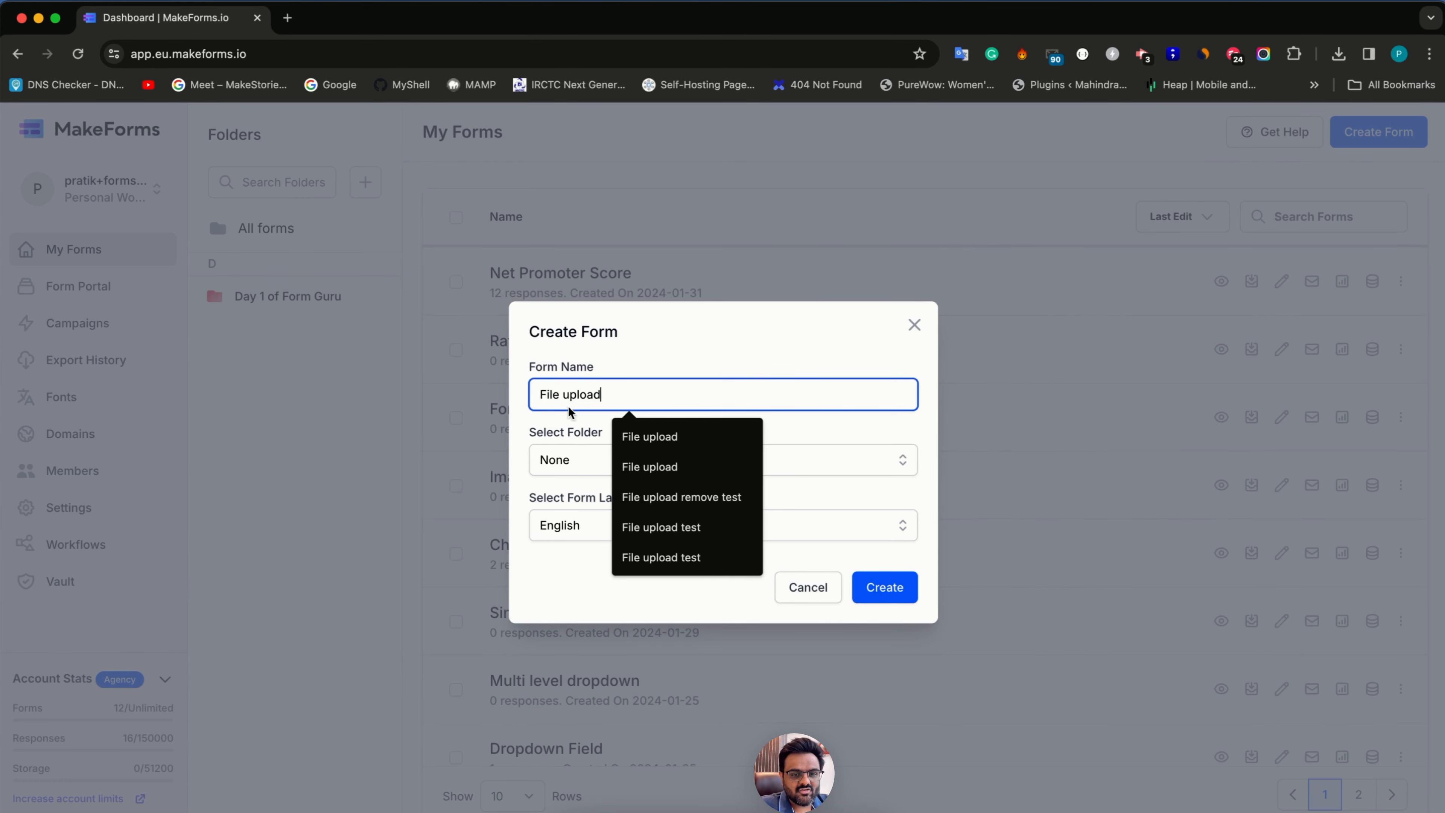
left_click(628, 344)
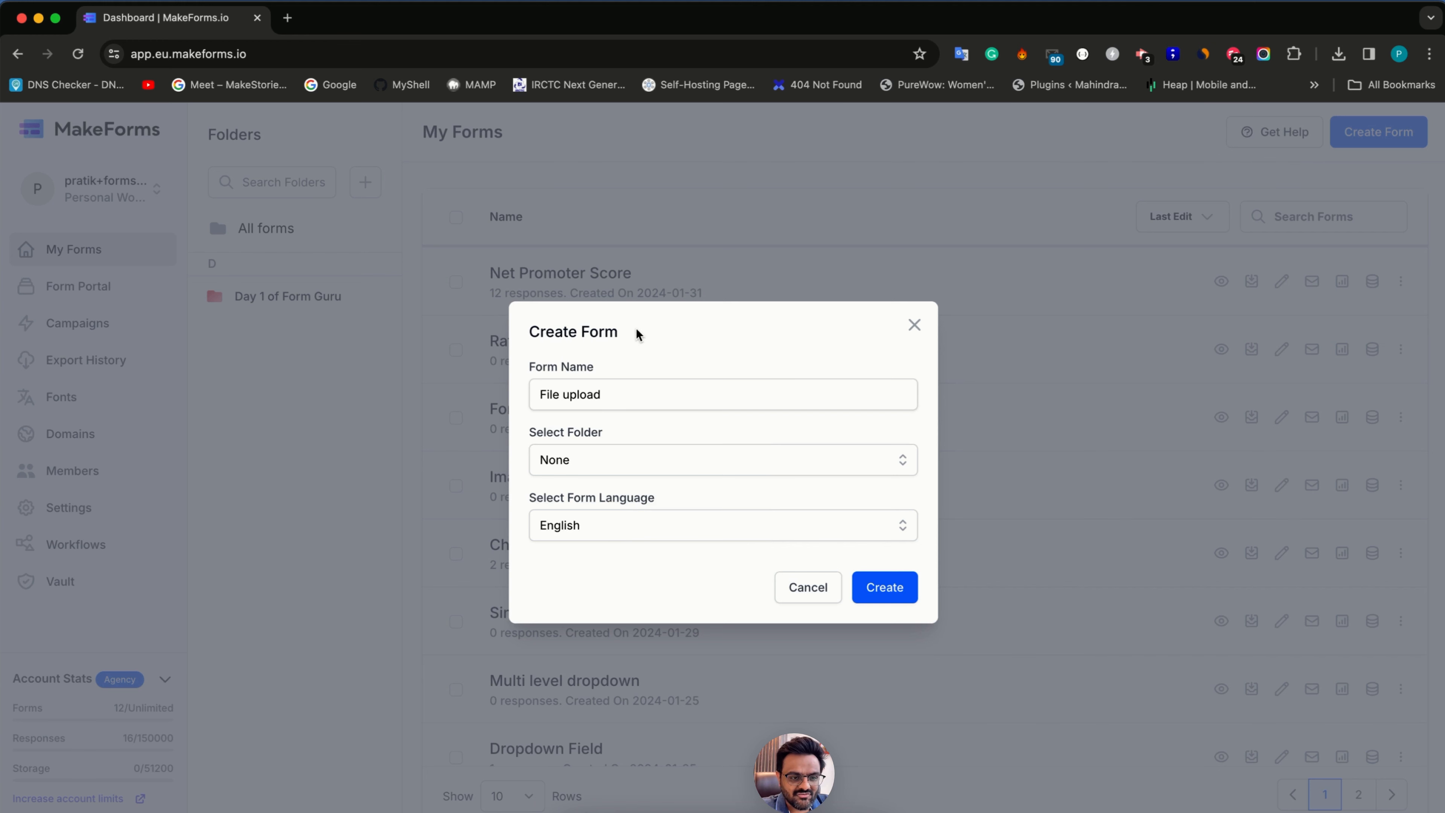
left_click(864, 586)
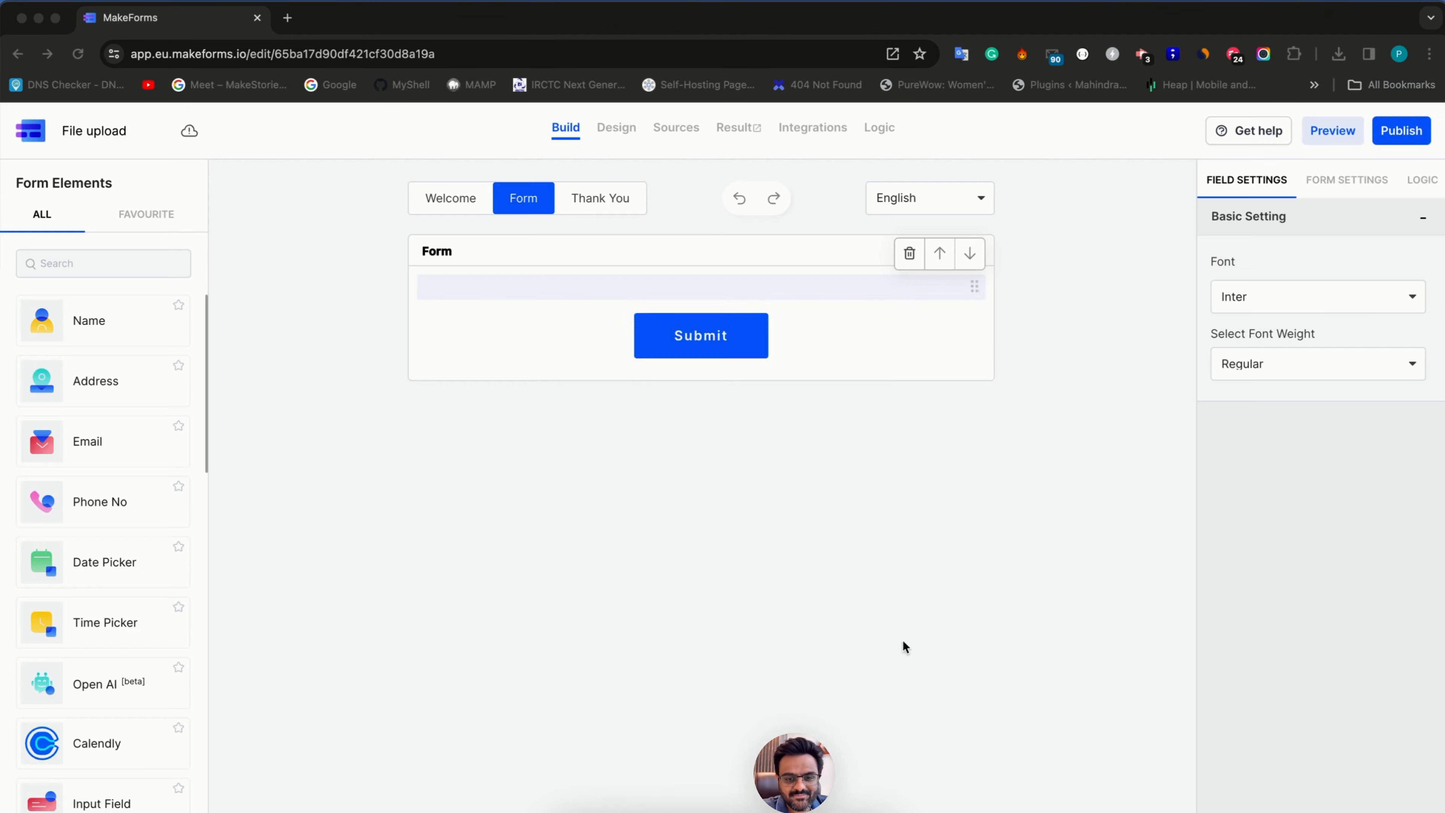
Delete the empty default element from the form and add a File Upload field above the Submit button.
left_click(910, 253)
scroll(11, 414, "down", 14)
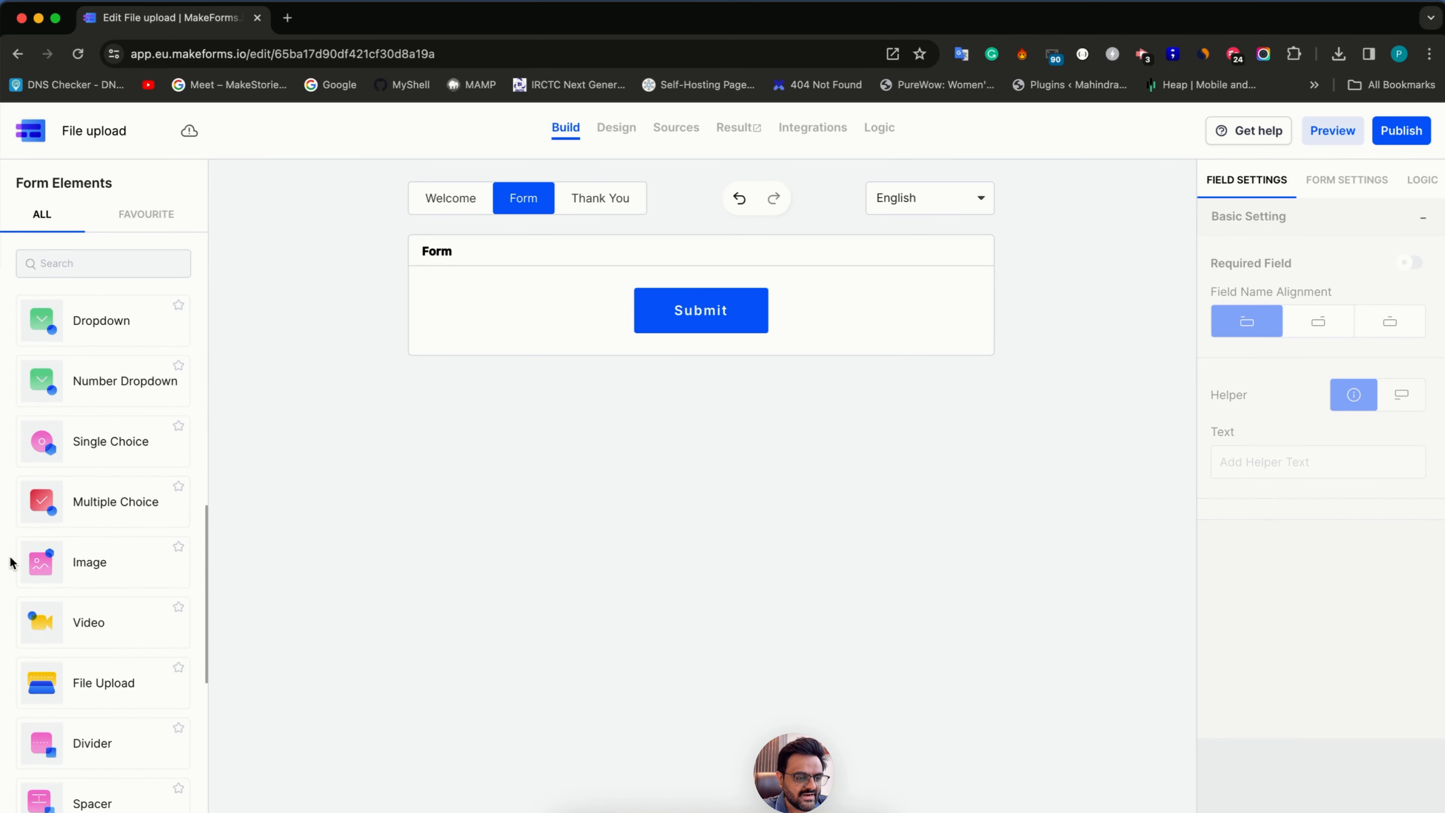
type("file")
left_click_drag(102, 320, 444, 346)
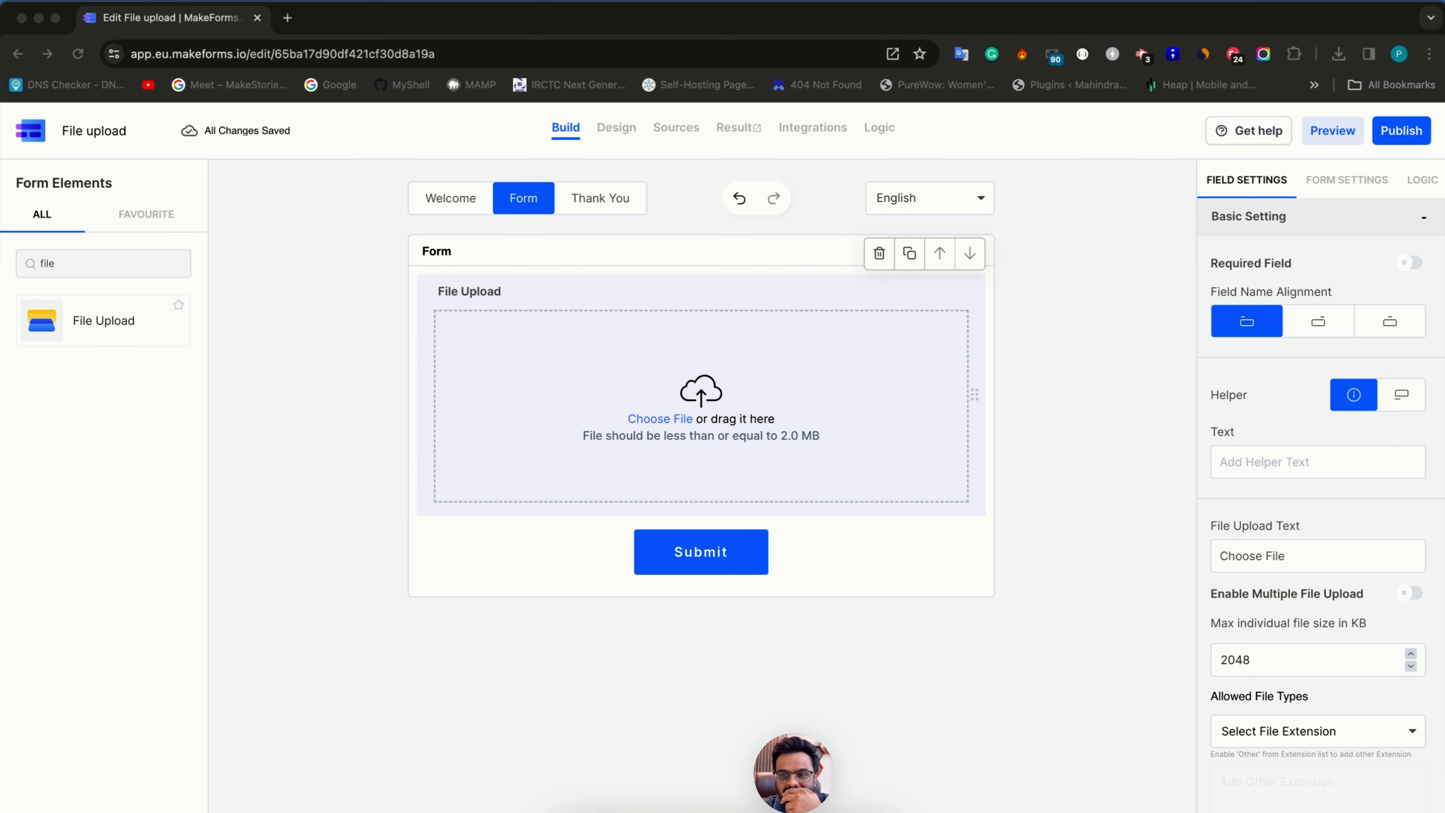
Make the File Upload field required and try the other field name alignments before setting it back to left.
left_click(1406, 270)
left_click(1408, 263)
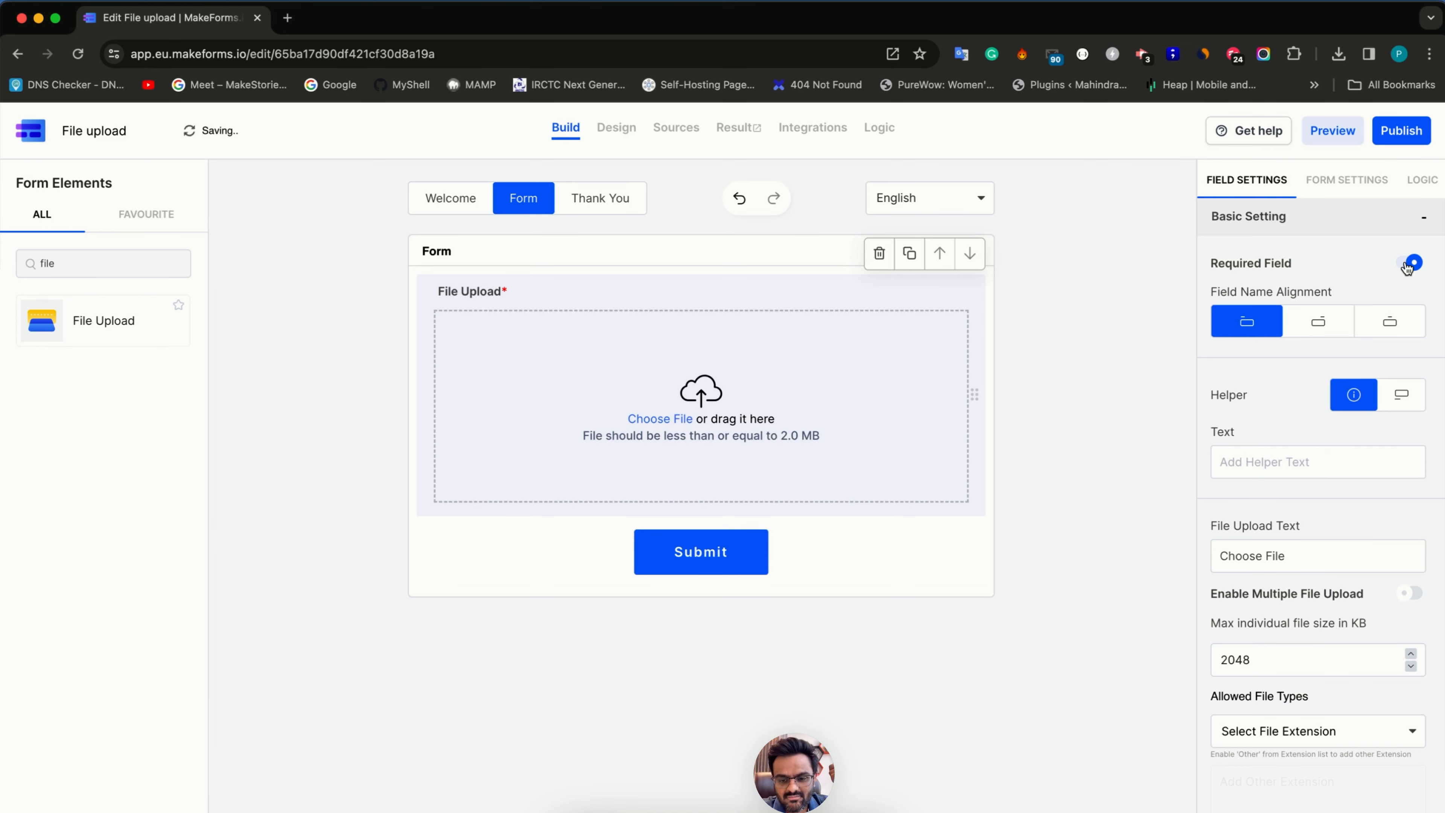
left_click(1316, 316)
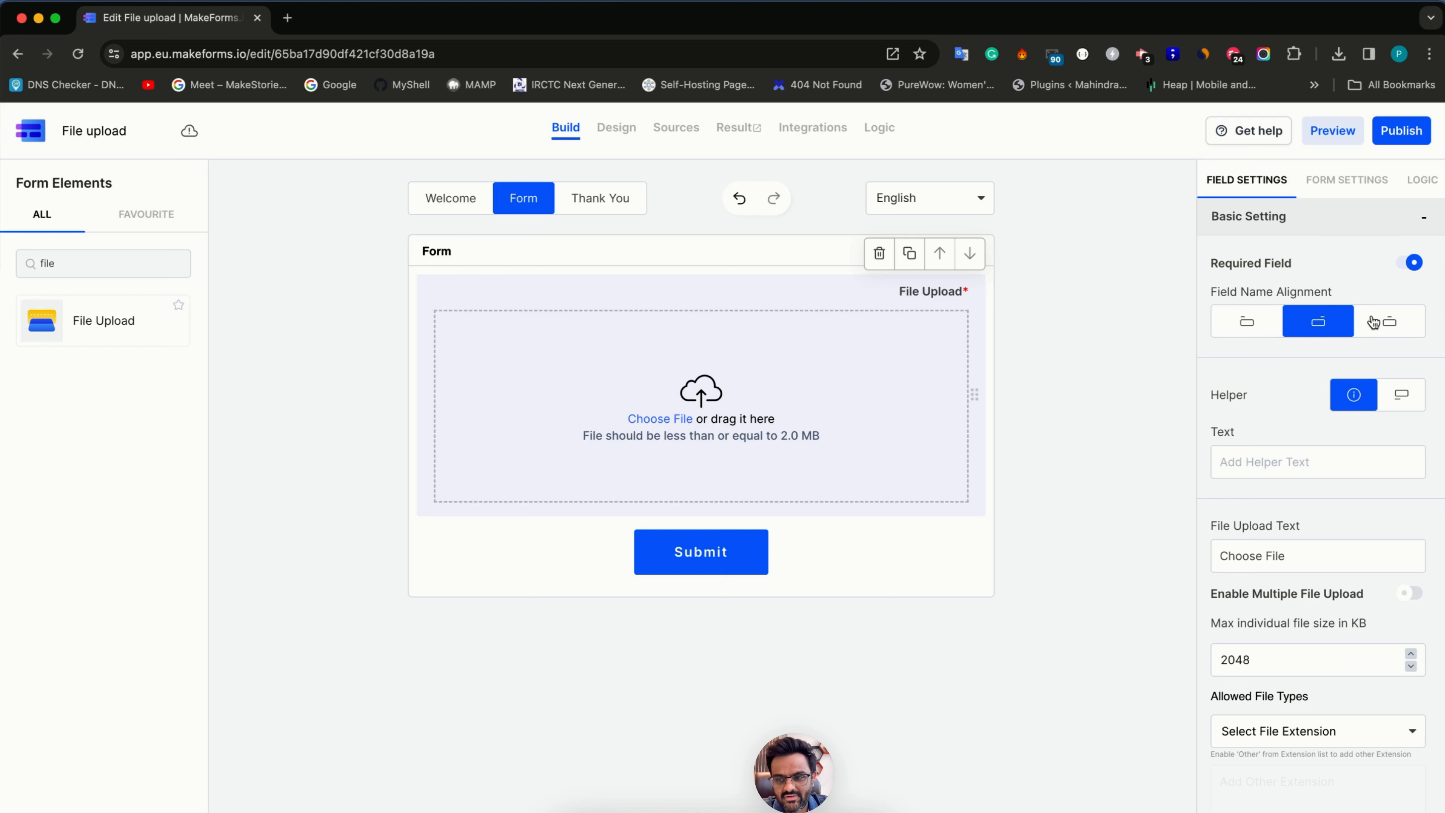
left_click(1389, 322)
left_click(1246, 321)
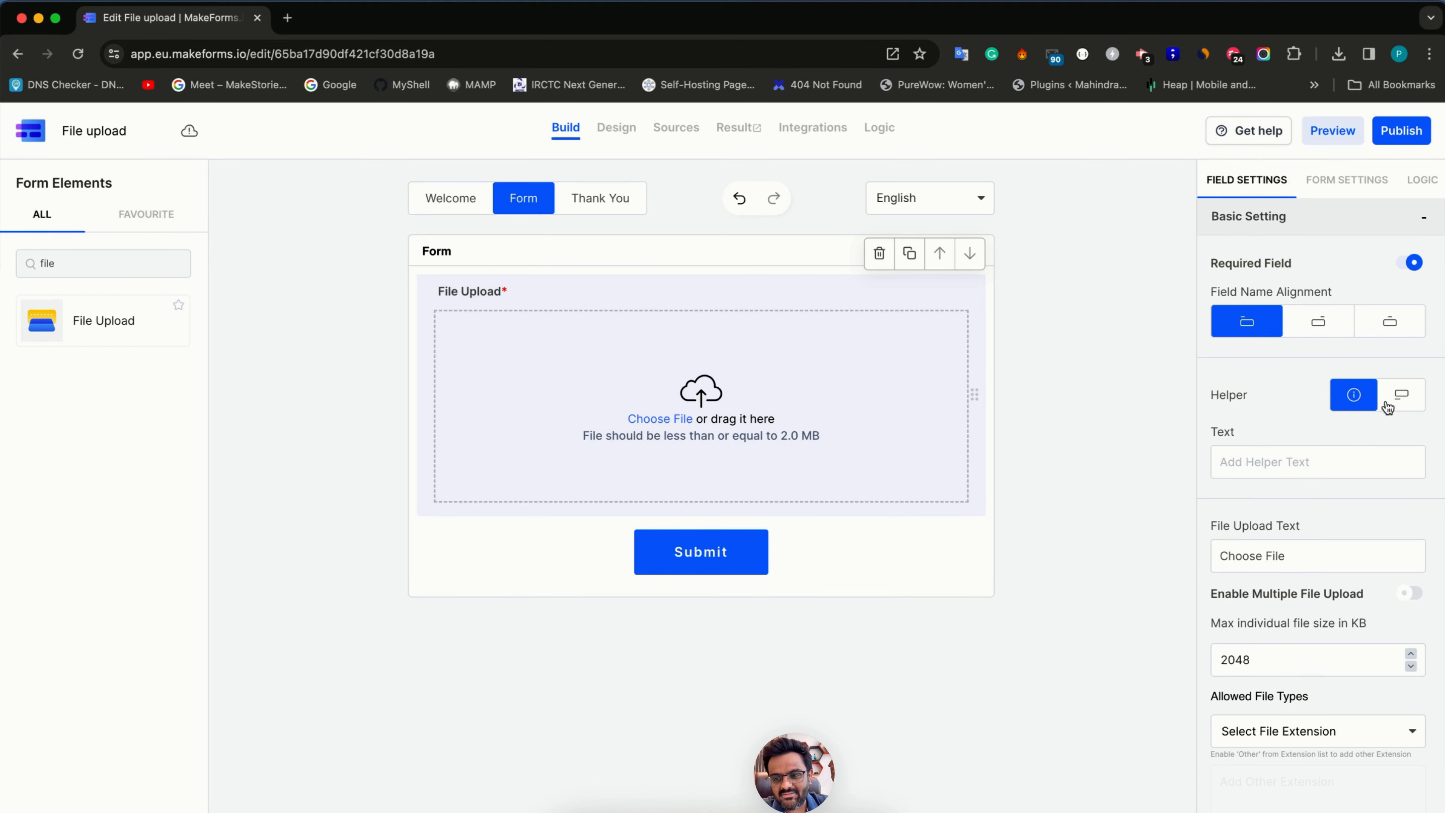
Change the field's file upload text to "Upload a PDF File" and enable multiple file upload.
scroll(1305, 496, "down", 2)
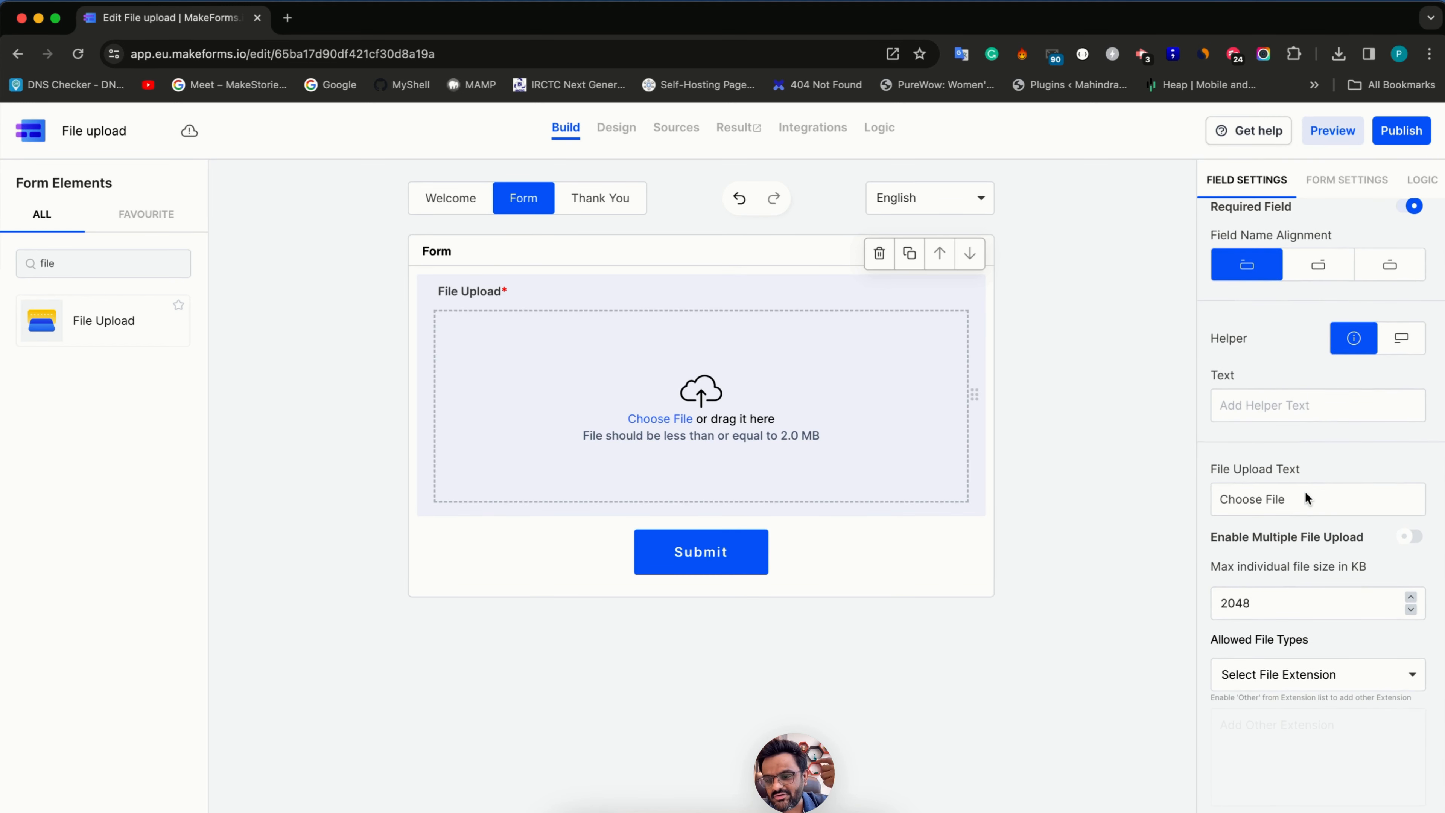
left_click(1302, 499)
triple_click(1301, 500)
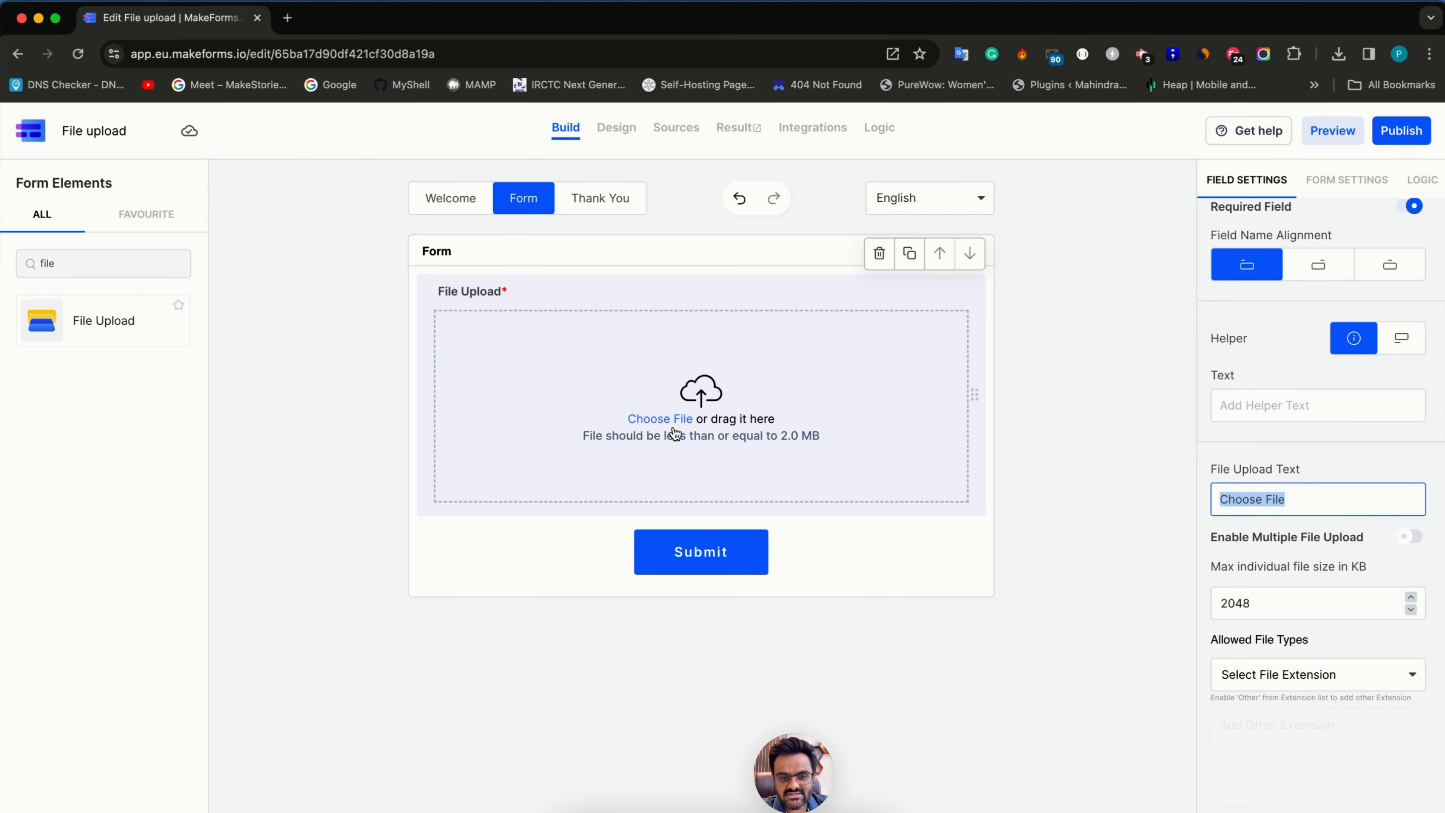
type("Upload")
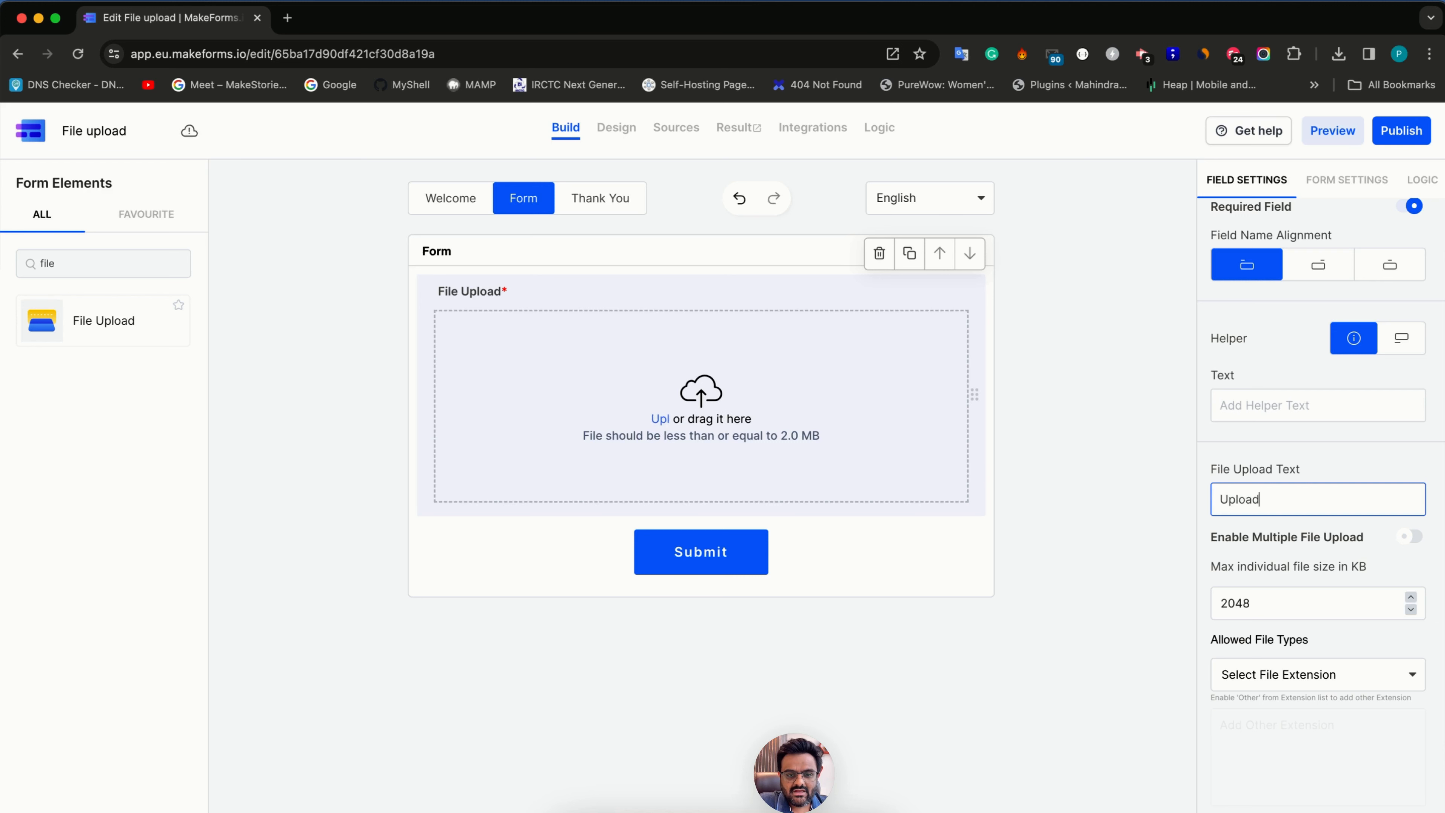
type(" a PDF File")
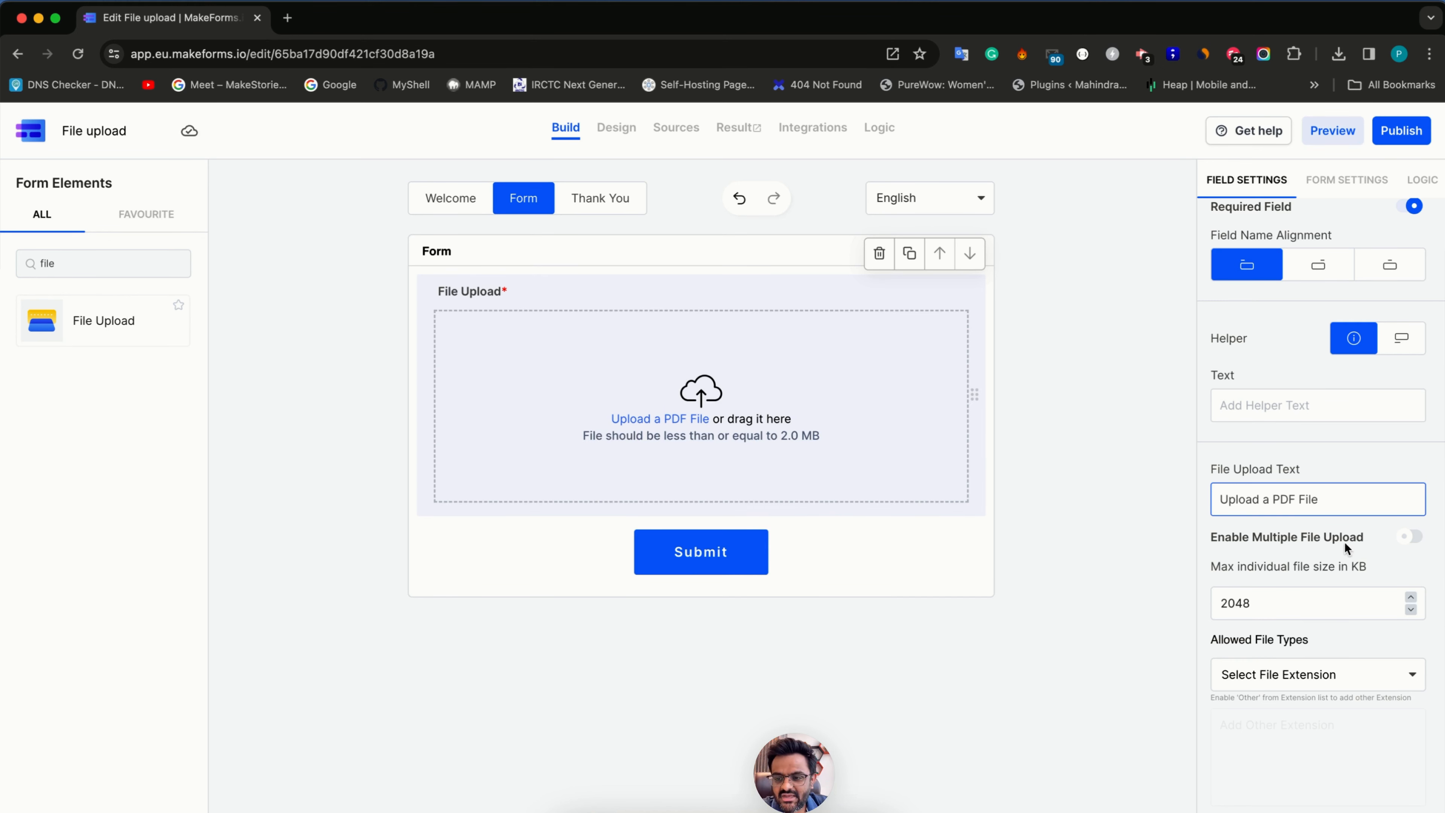
left_click(1407, 538)
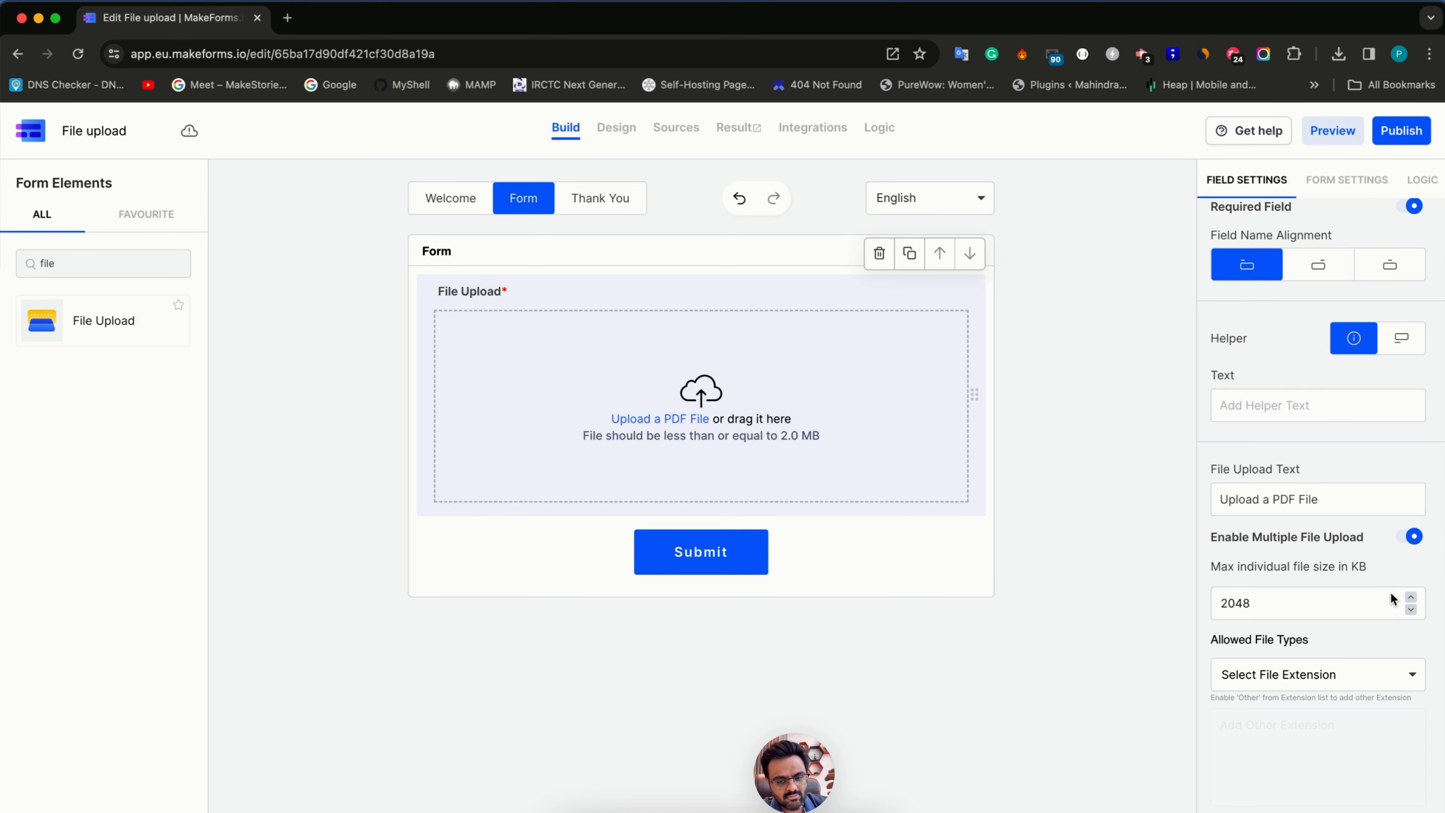
Try larger maximum individual file sizes for the upload field, such as 204800, 1024000 and 102400 KB.
left_click(1316, 598)
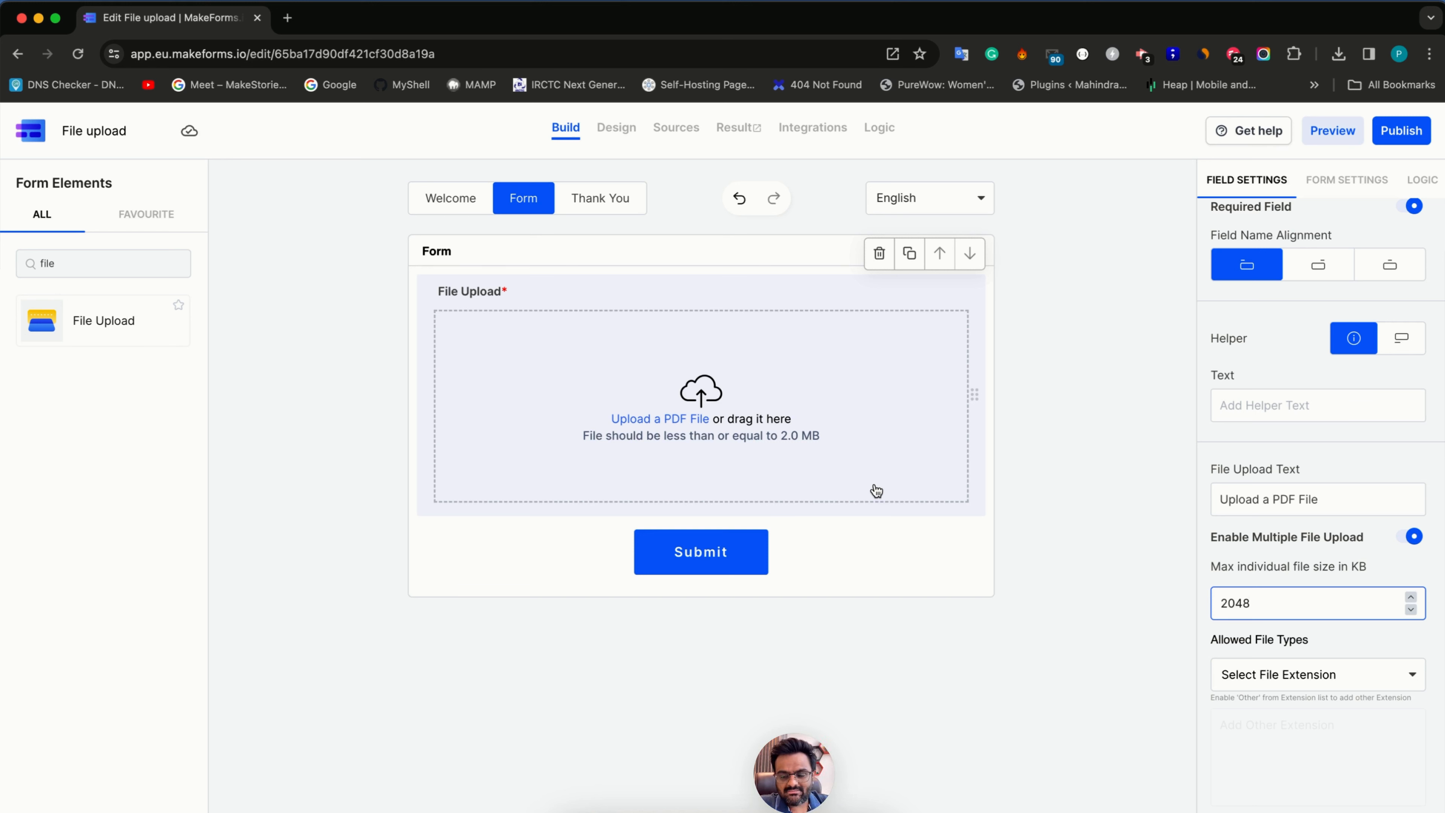
type("00")
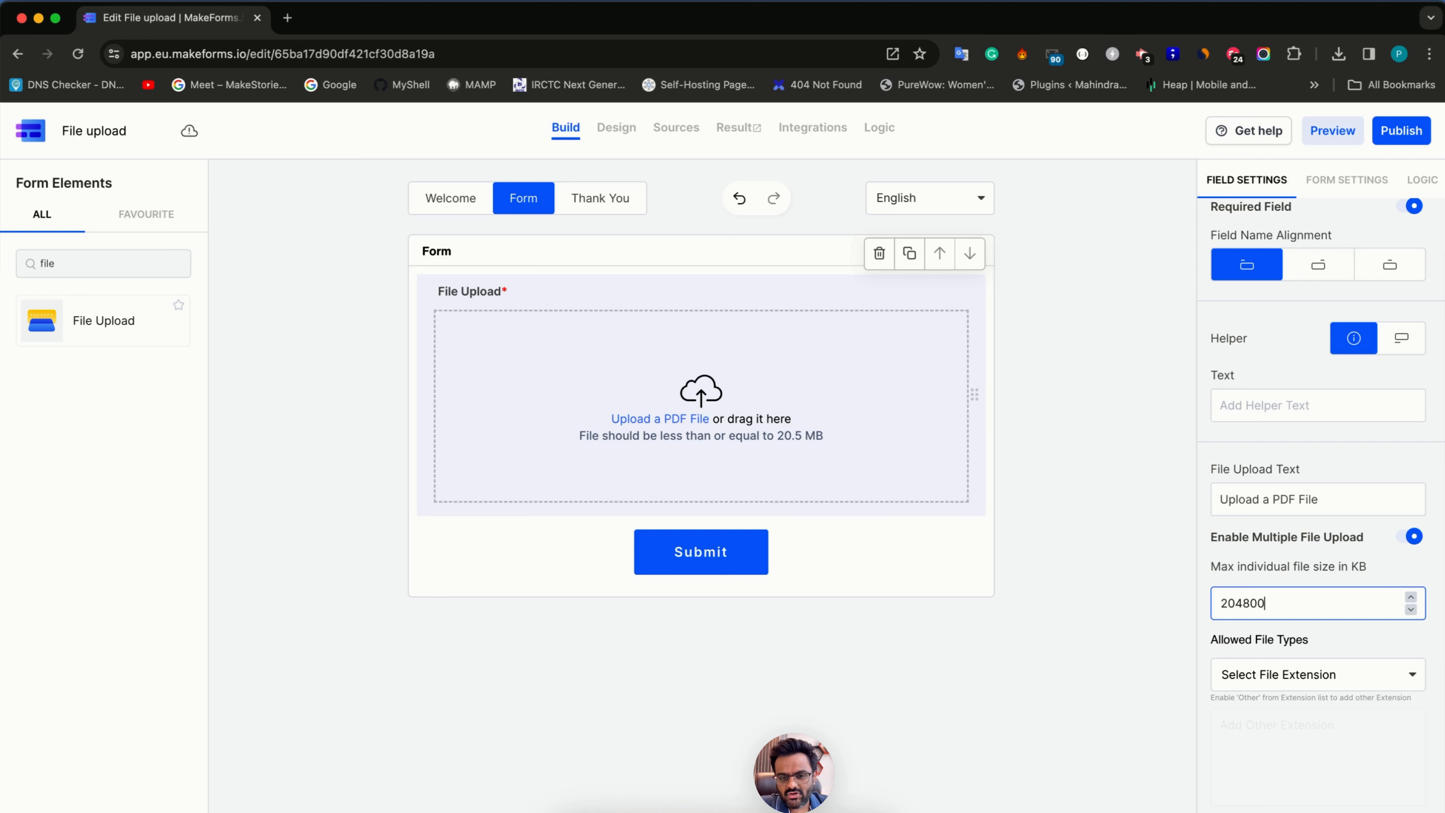
type("0")
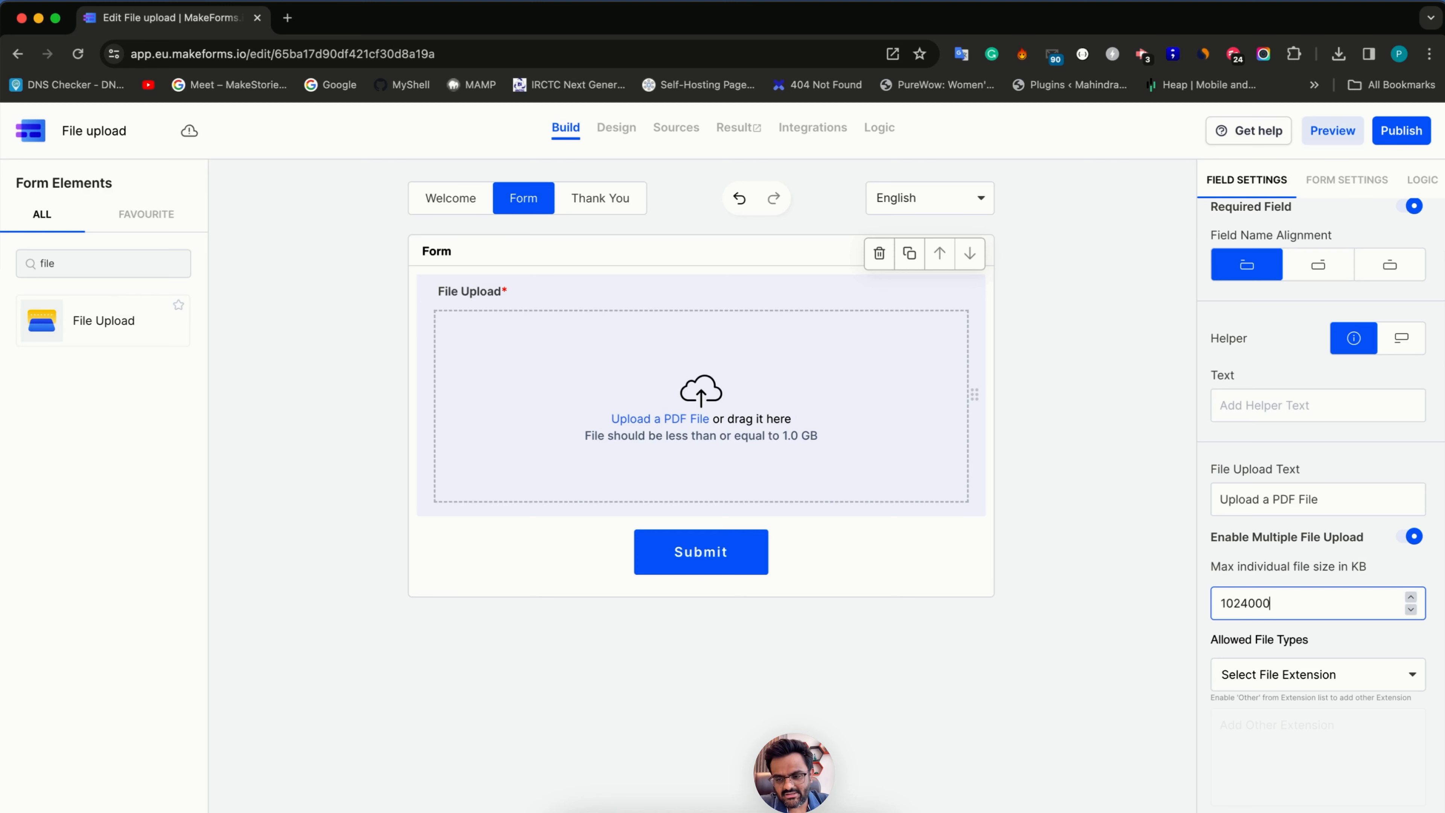
key("BackSpace")
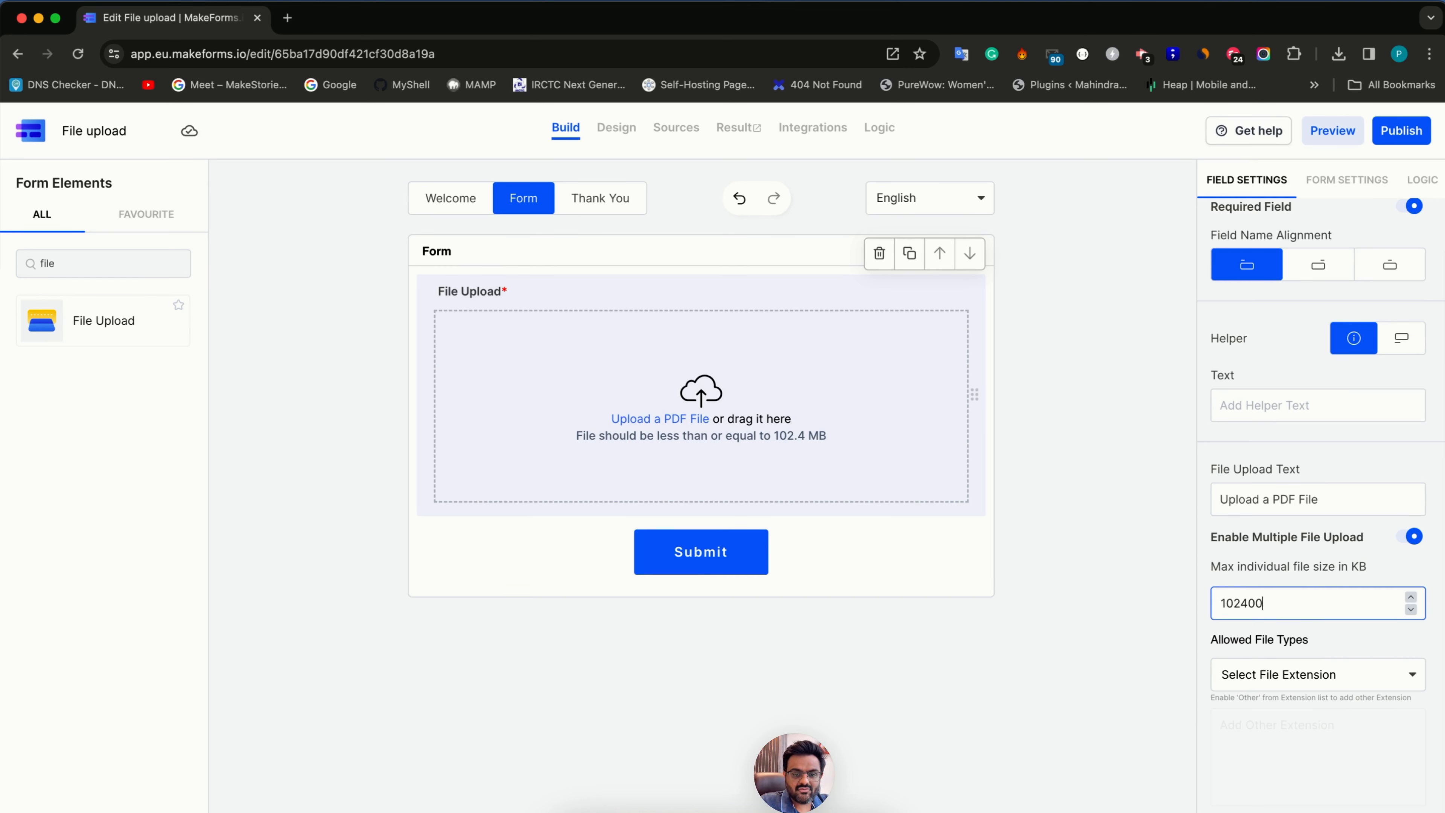
Search Google in a new browser tab for "kb to mb" and for "mb to kb".
key("super+t")
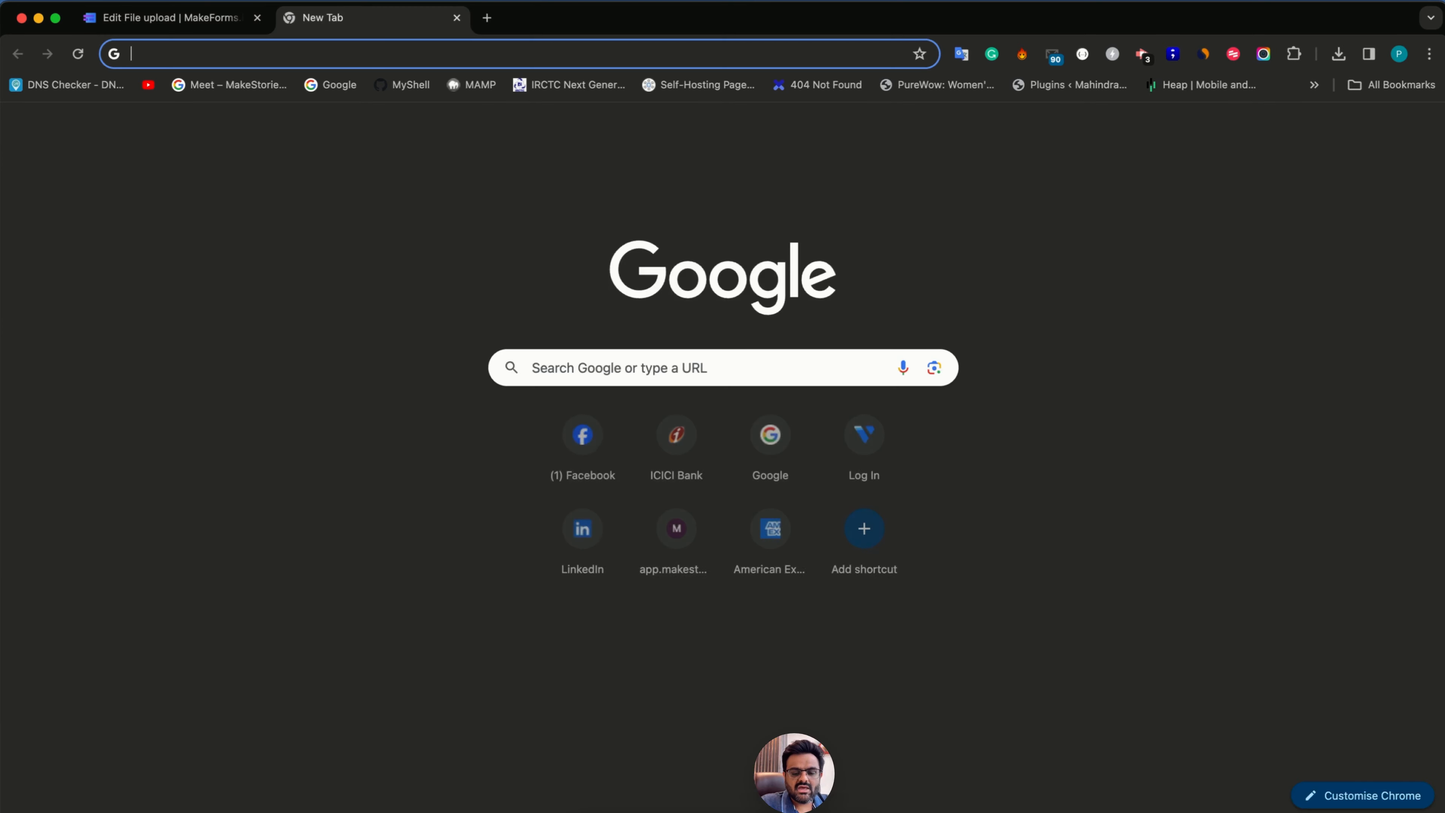
type("kb to mb")
key("Return")
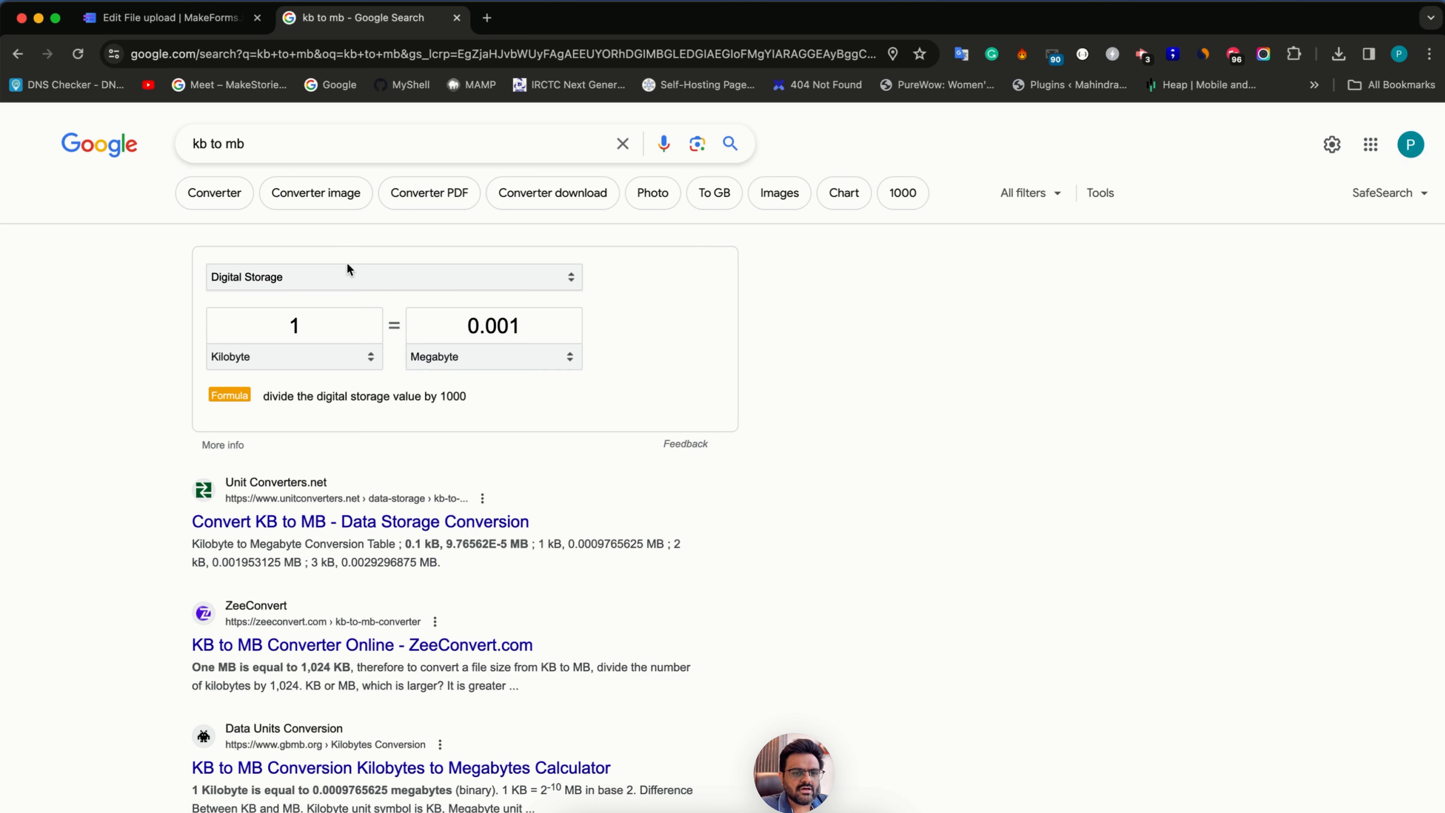
triple_click(216, 139)
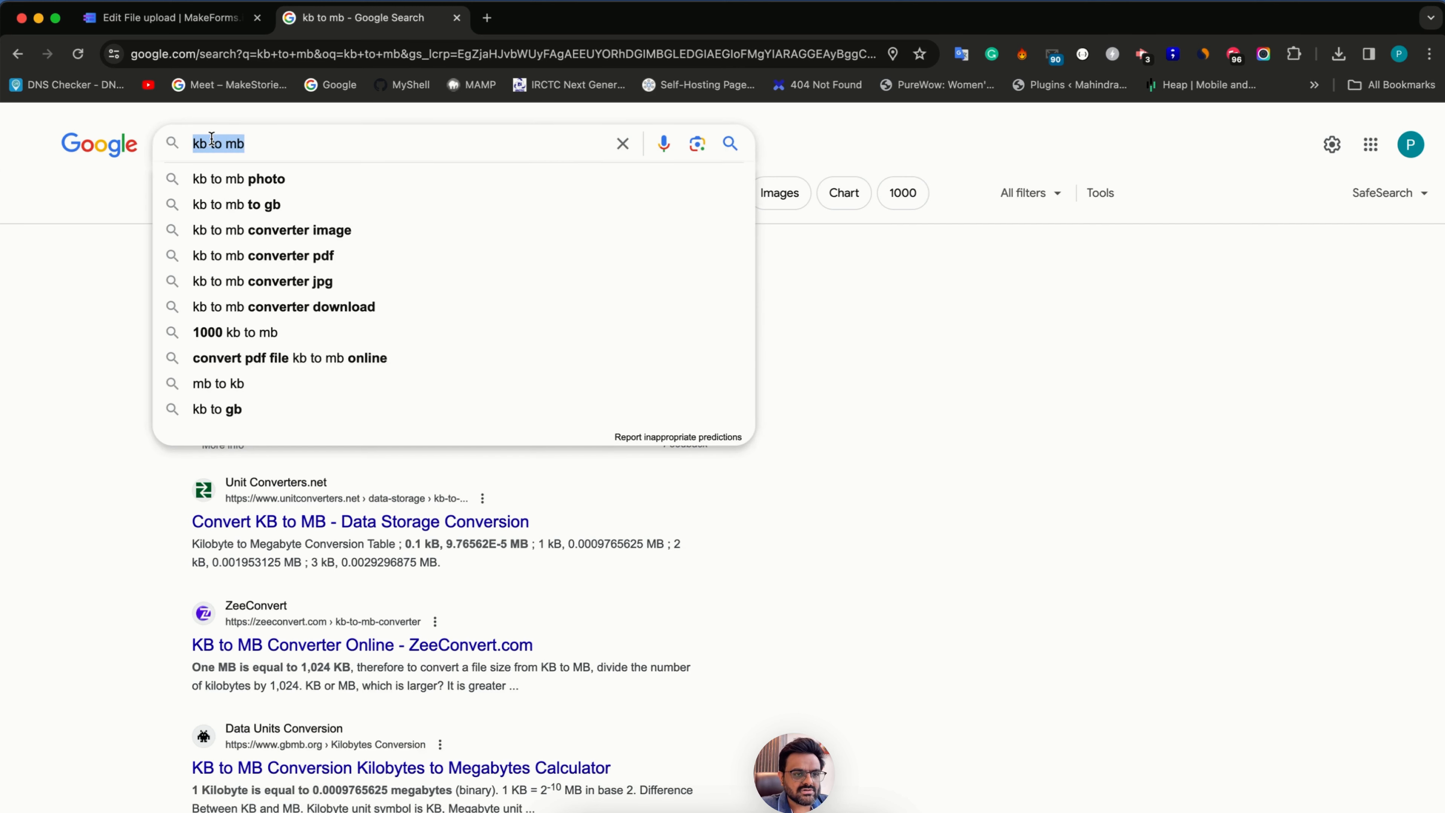
type("mb to kb")
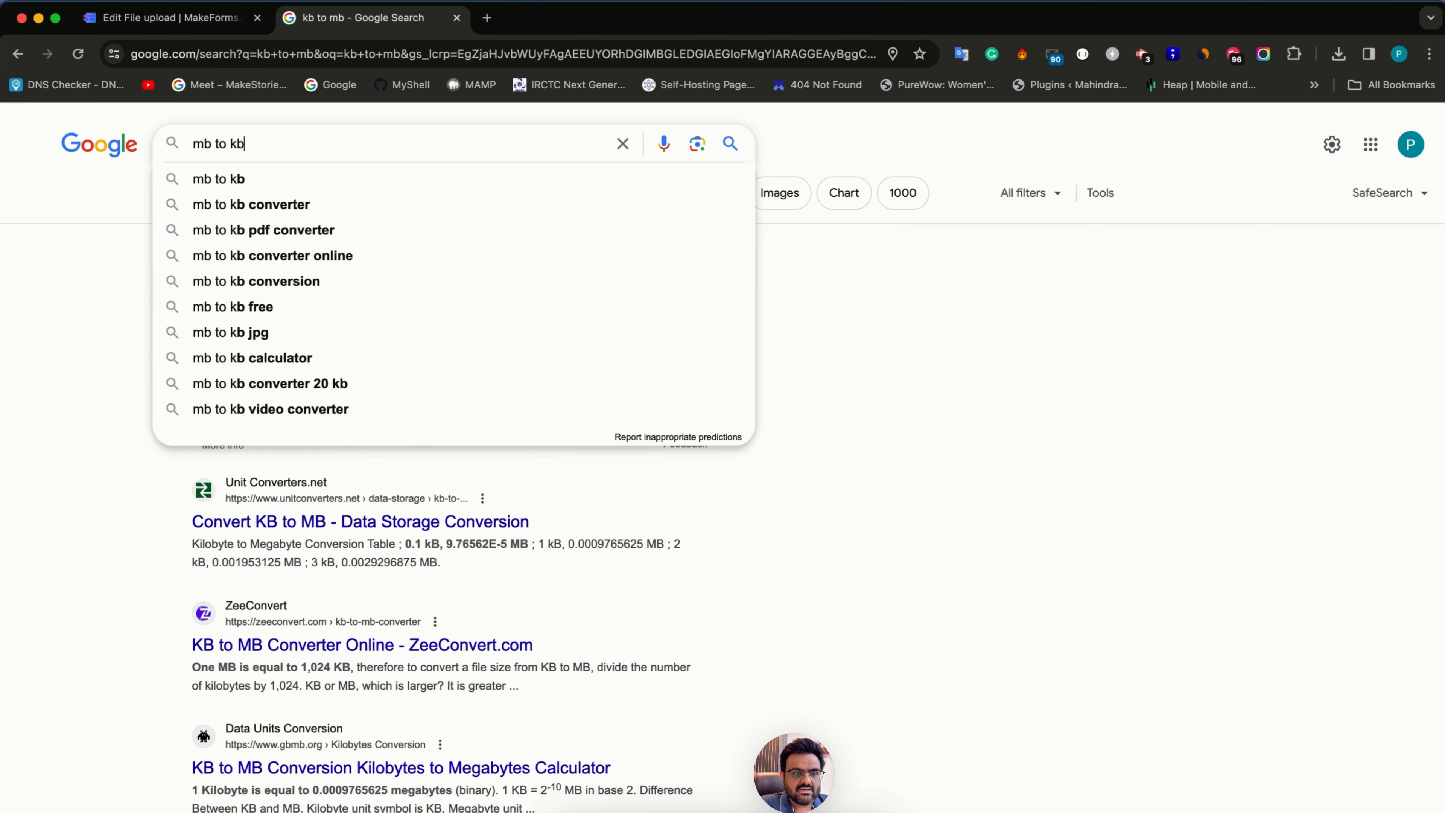
key("Return")
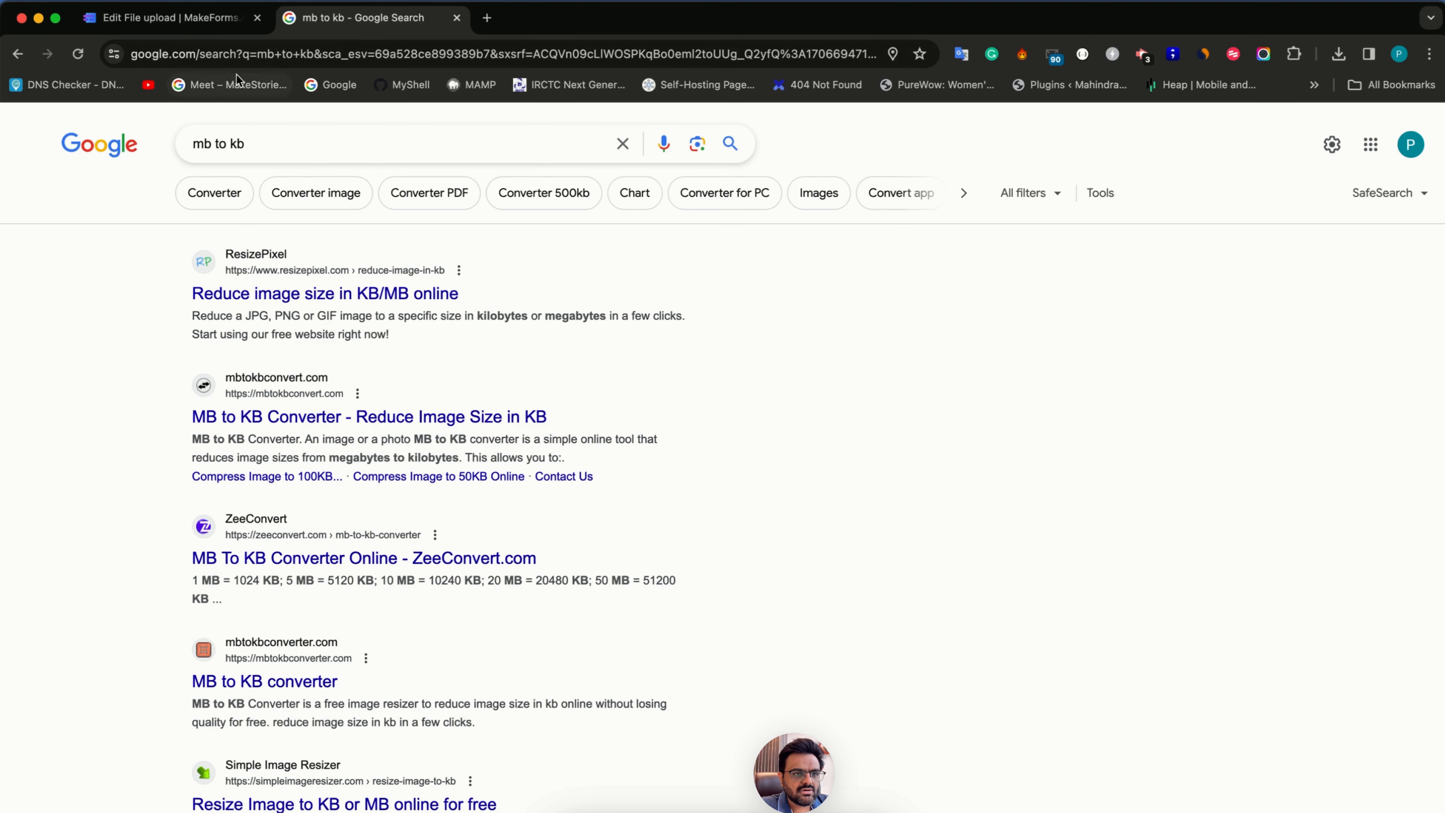
Search Google for "megabyte to kilobyte", convert 50 megabytes in the unit converter and copy the kilobyte result.
left_click(232, 54)
type("meg")
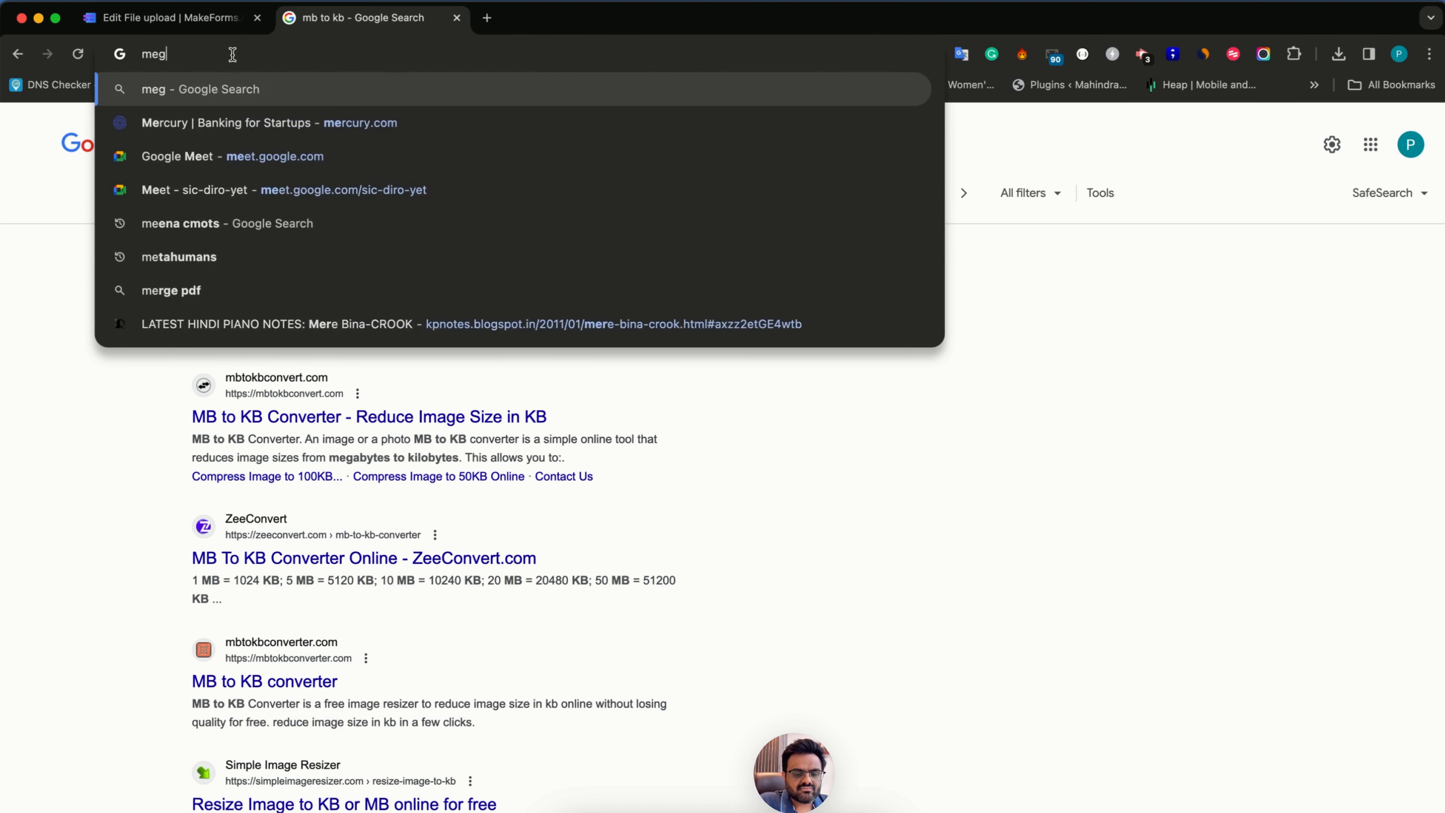
type("abyte to ki")
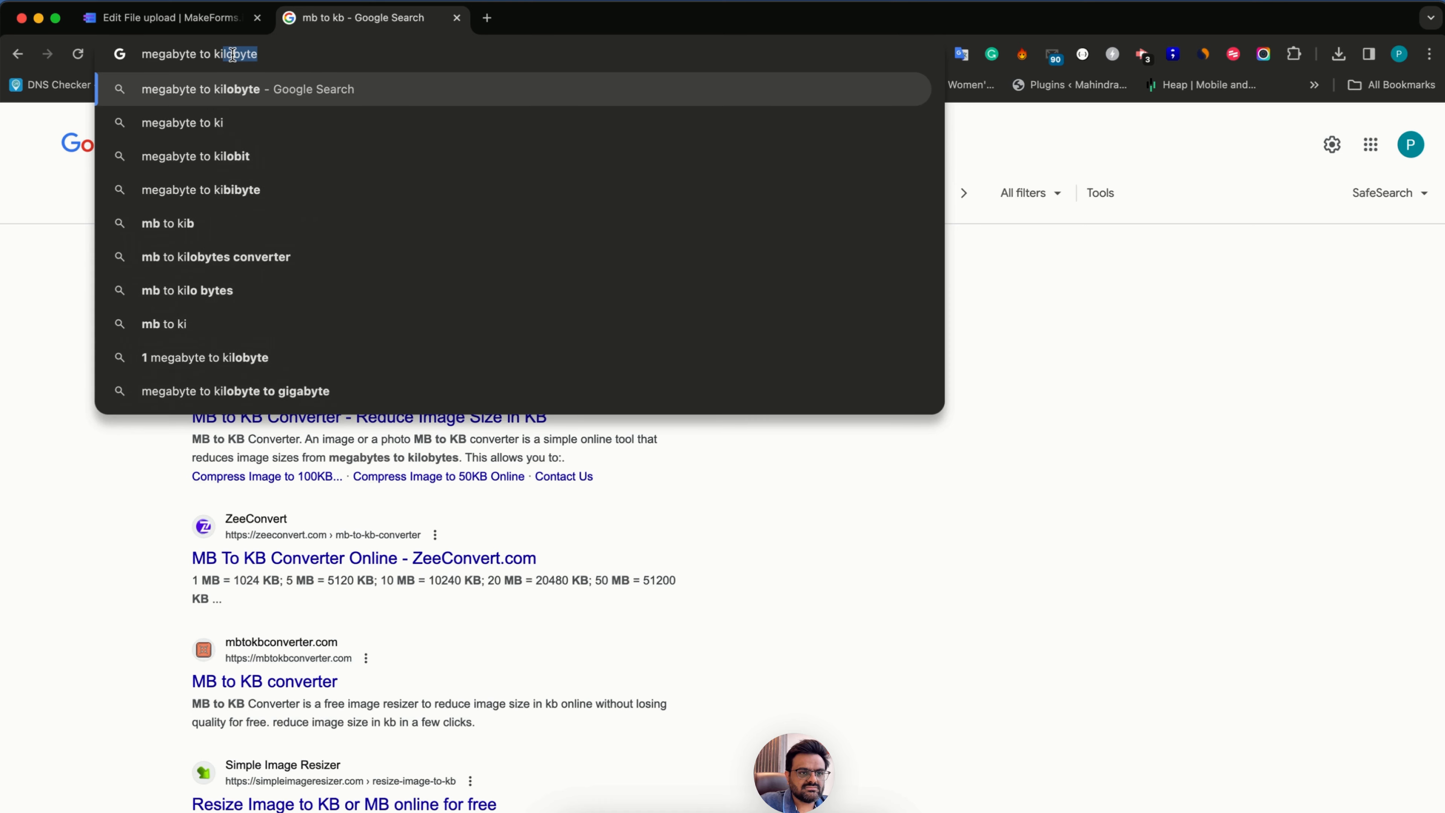
key("Return")
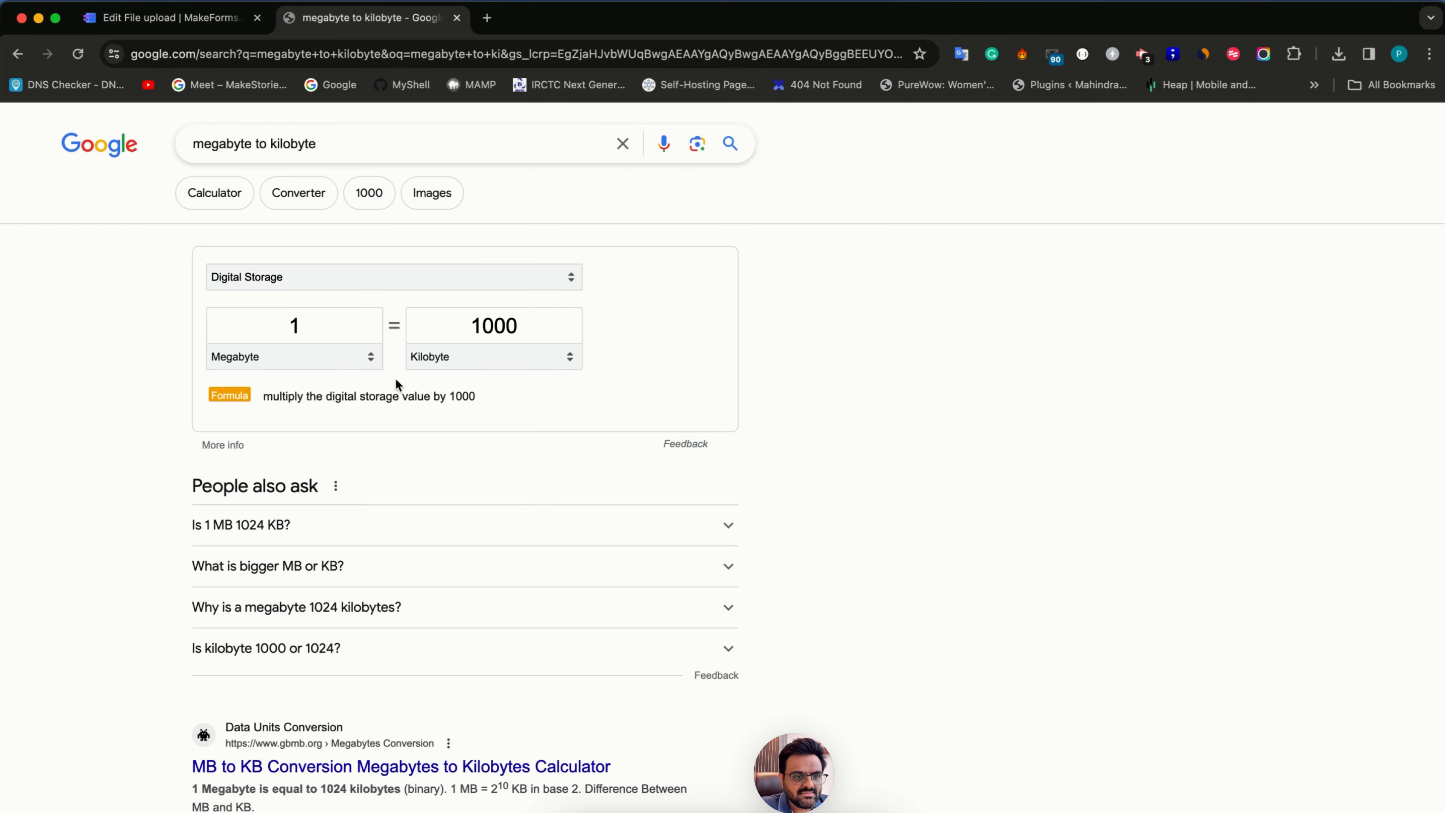
left_click(308, 318)
type("50")
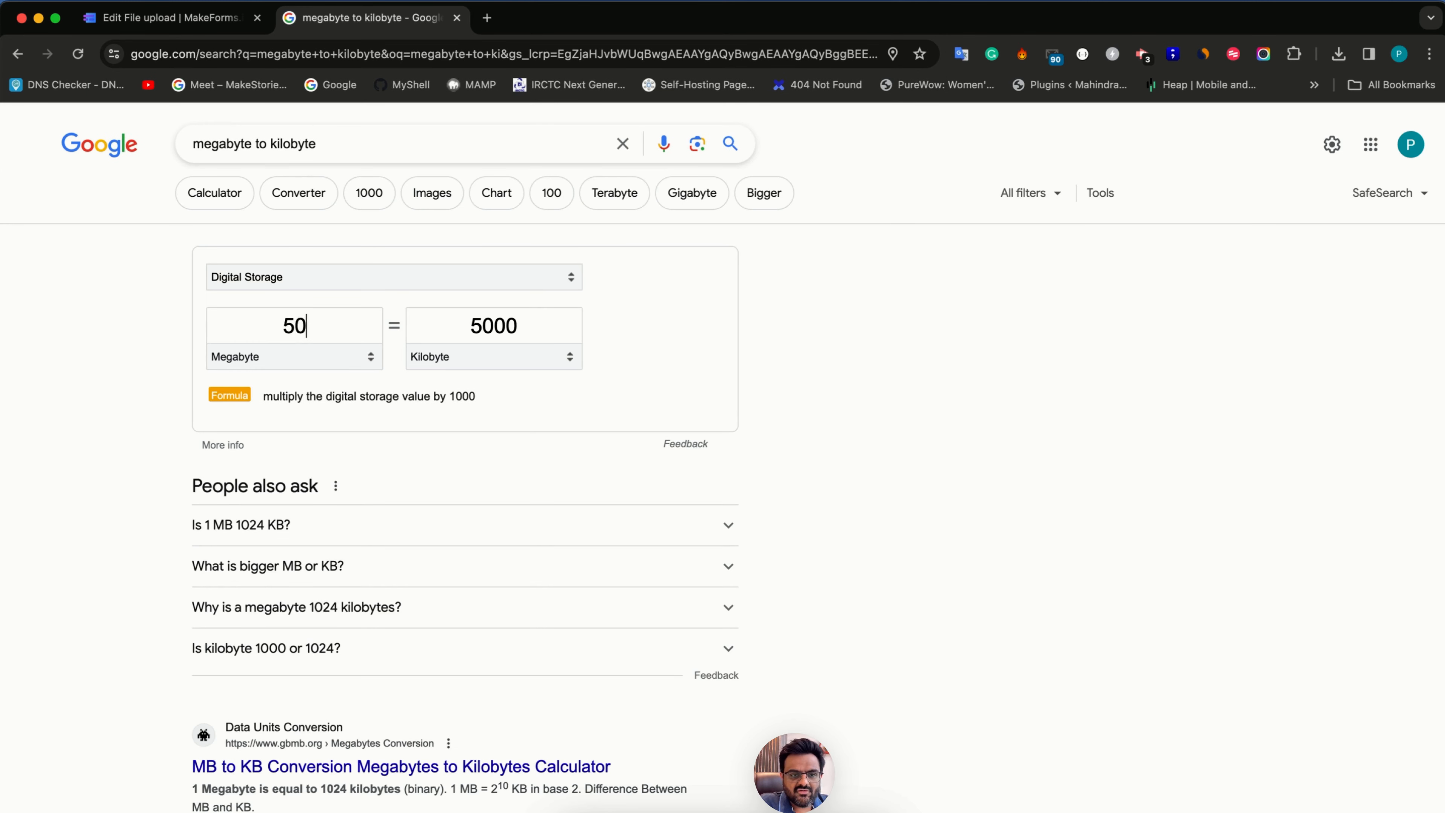
left_click(485, 327)
key("ctrl+c")
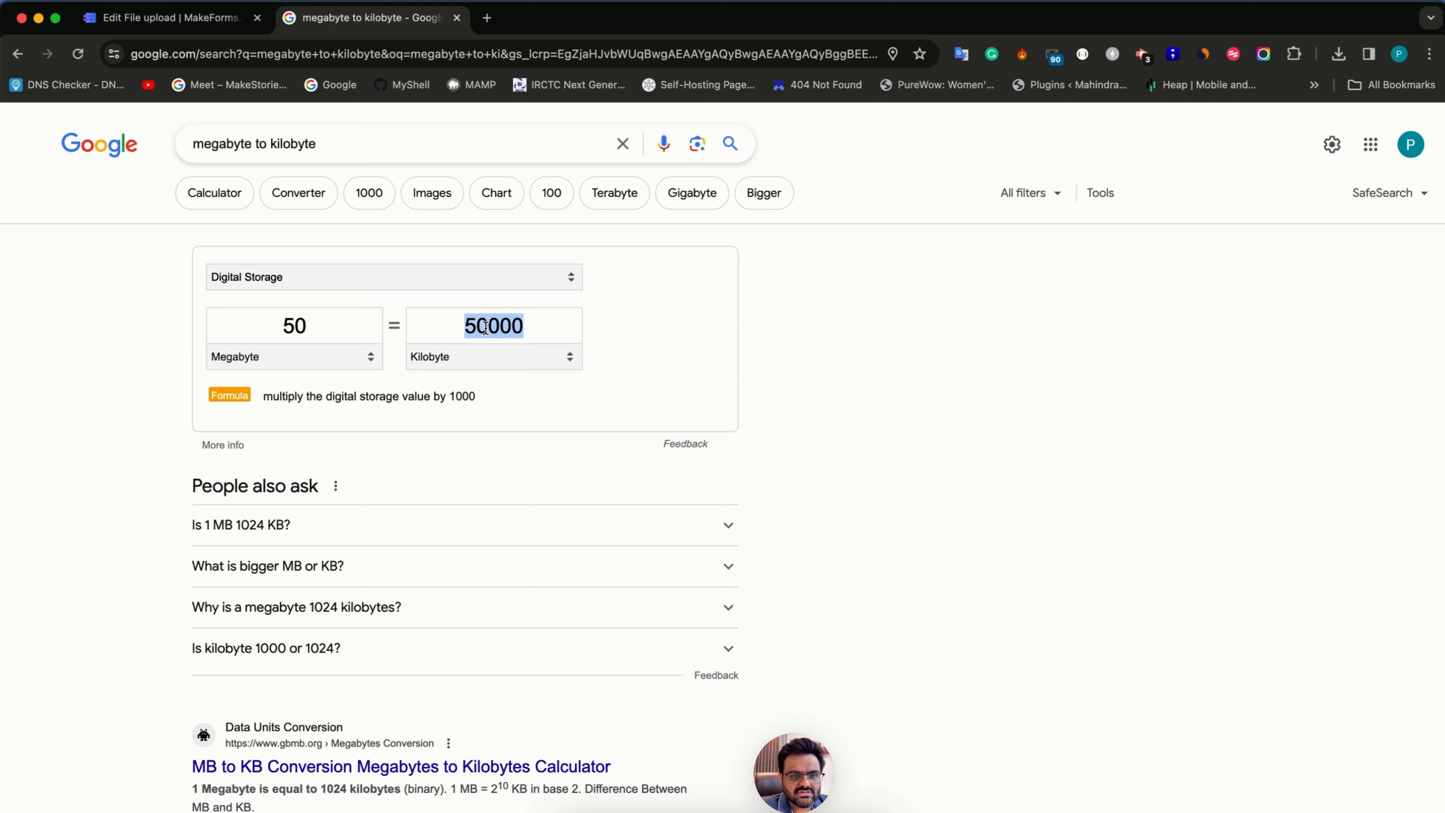
Return to the MakeForms editor and set the upload field's maximum individual file size to the copied 50000 KB.
key("ctrl+shift+Tab")
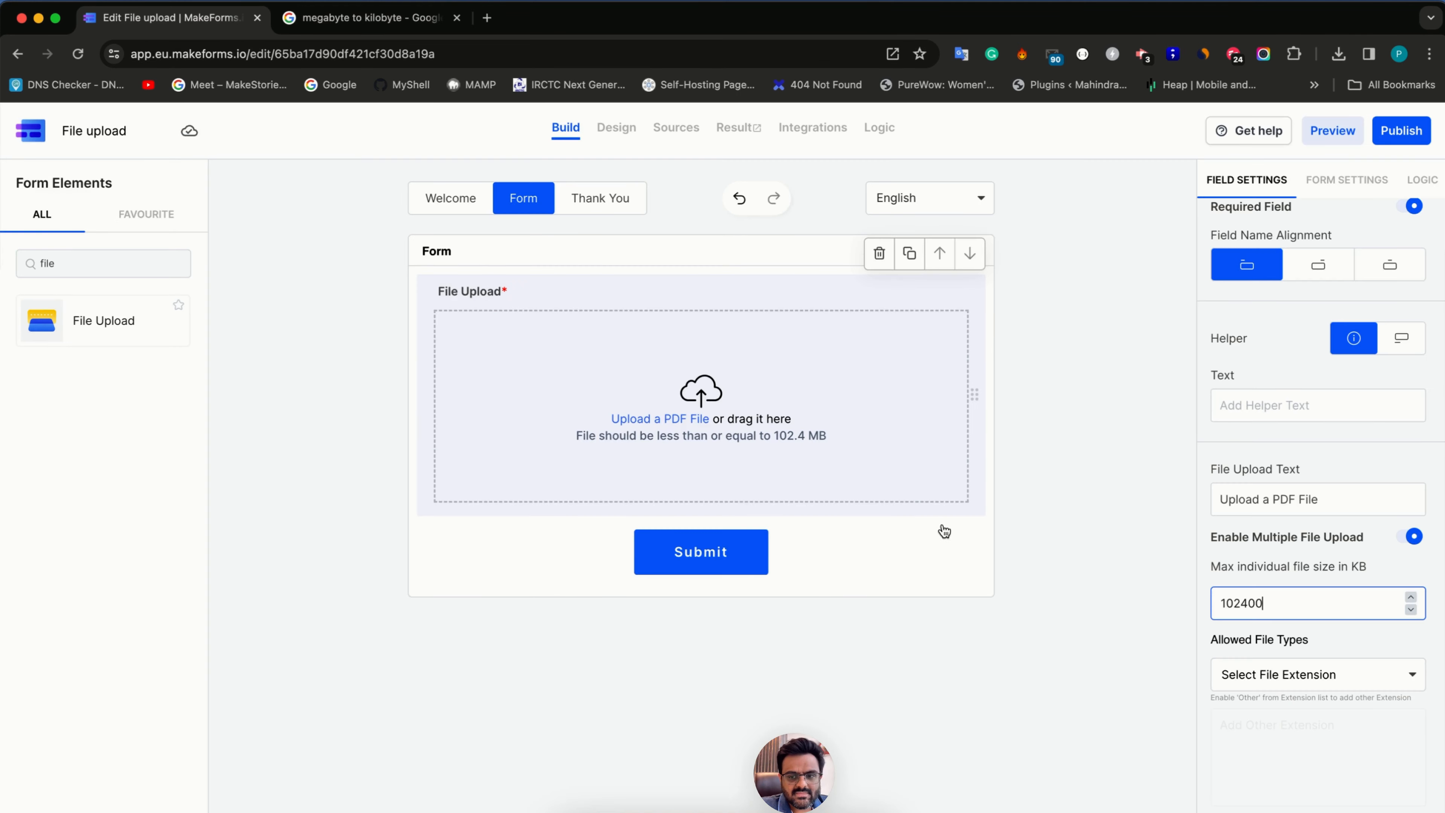
double_click(1238, 605)
key("ctrl+v")
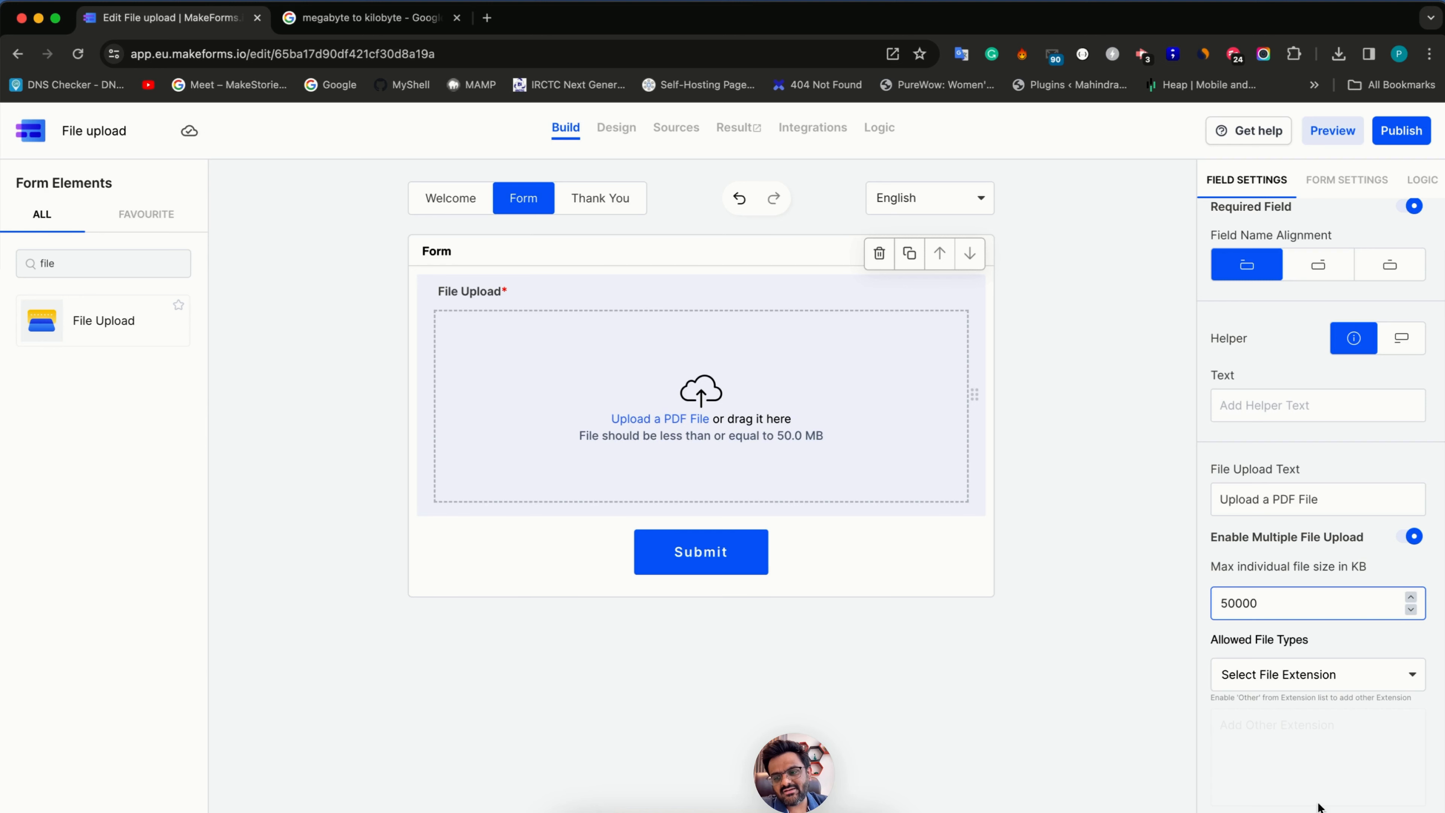
Allow the jpeg, png and gif image types for the upload field.
left_click(1272, 682)
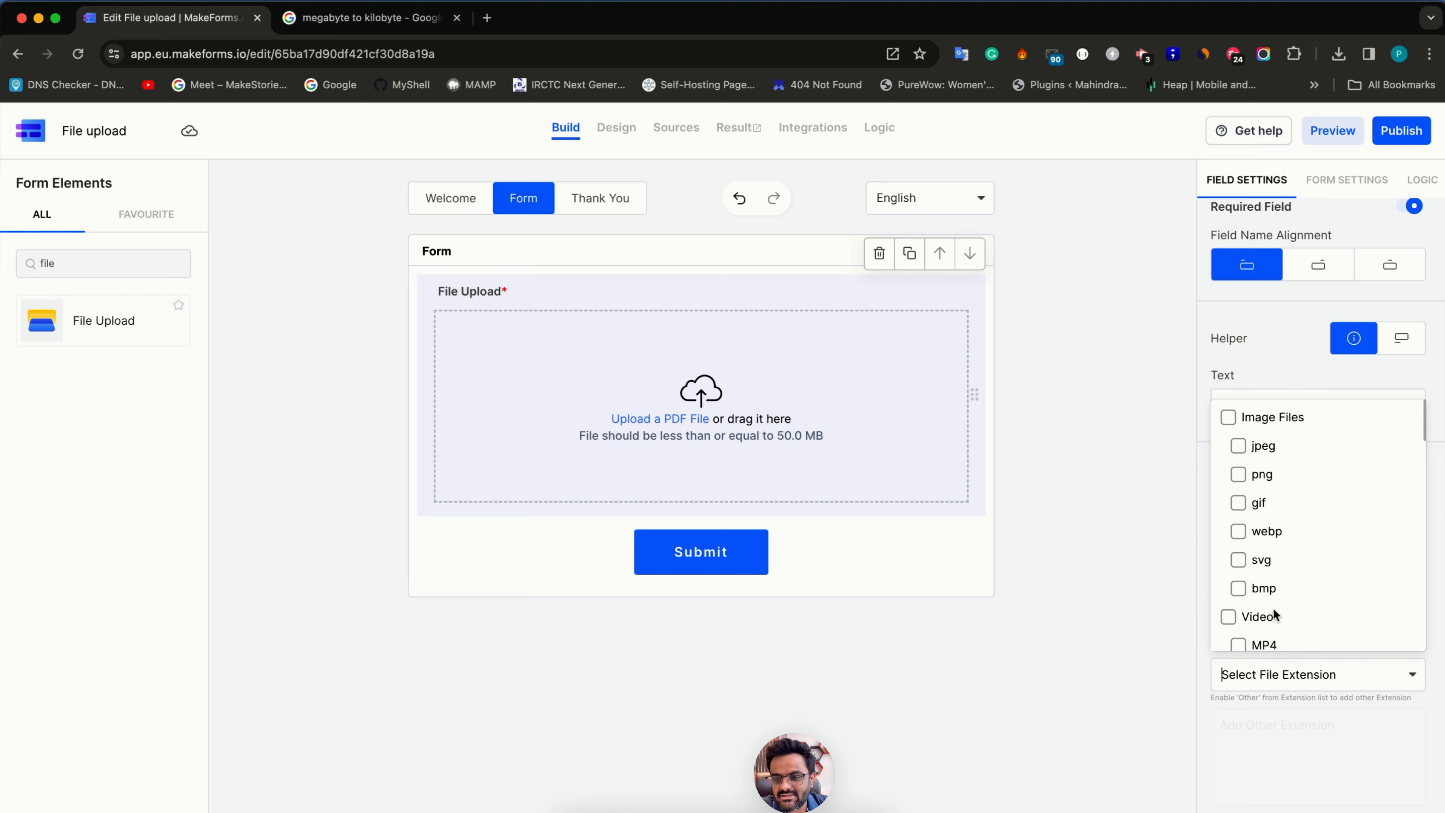
scroll(1273, 608, "down", 2)
scroll(1273, 608, "down", 10)
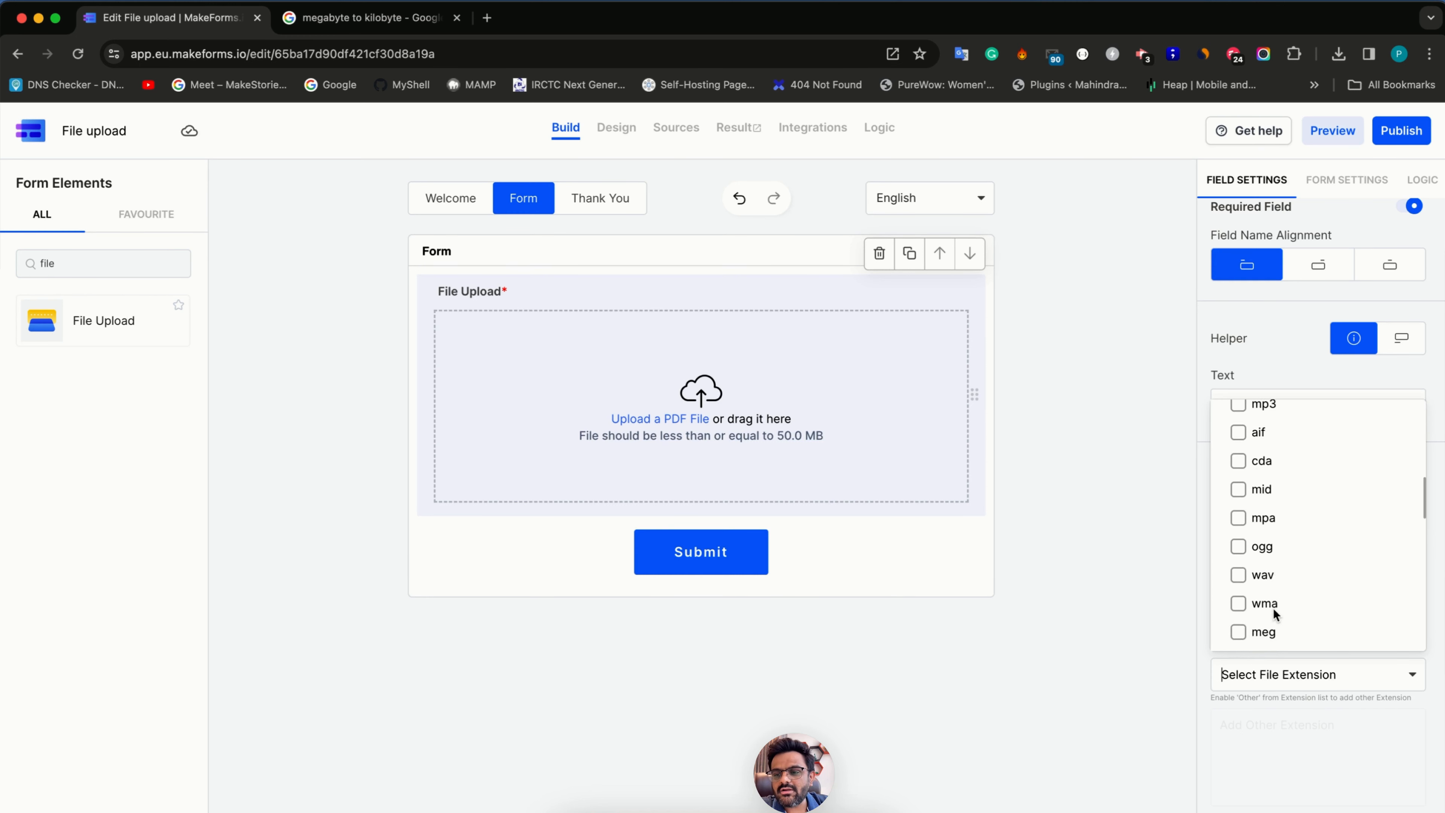
scroll(1273, 613, "down", 3)
scroll(1274, 613, "up", 10)
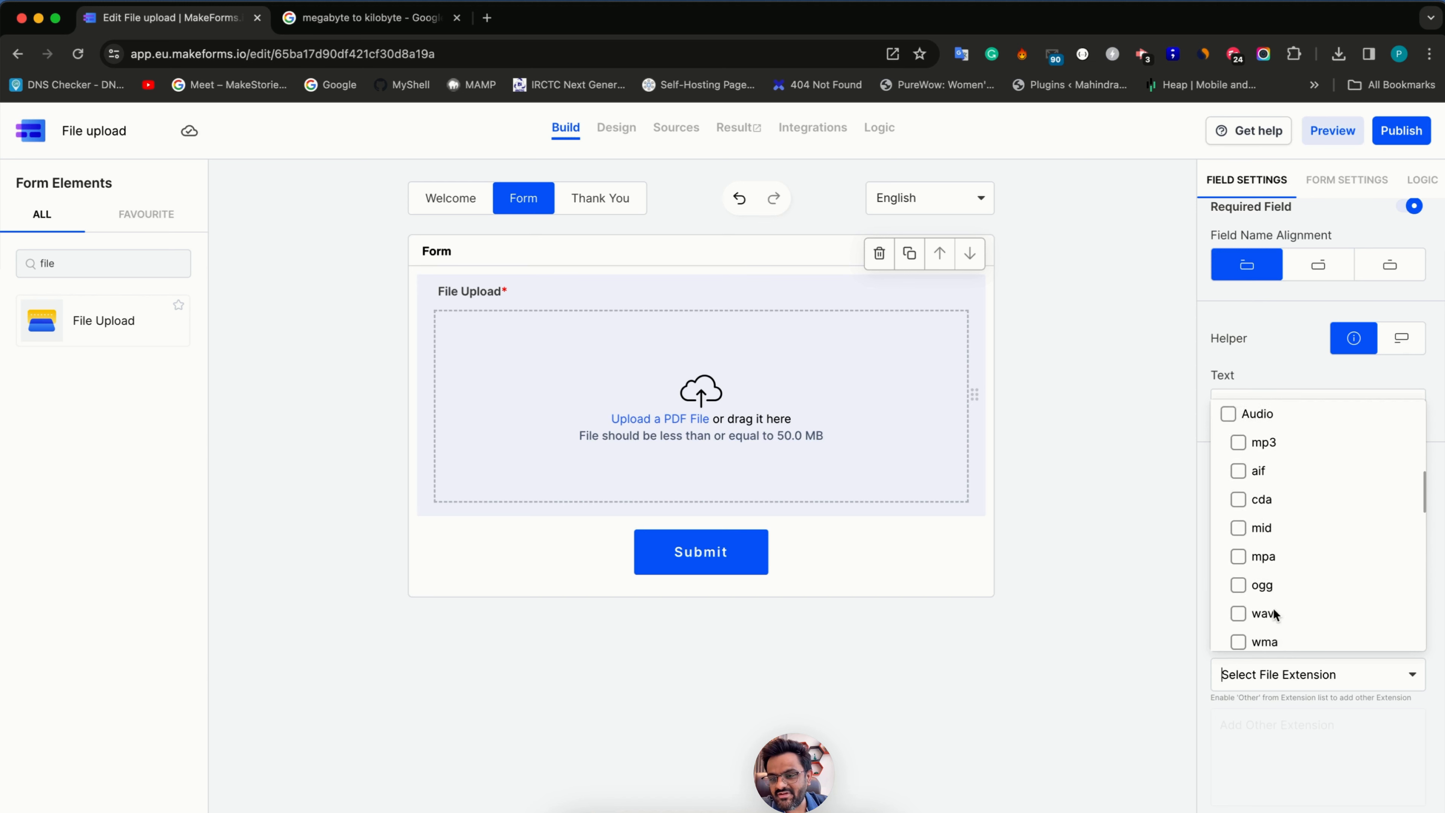
scroll(1273, 608, "up", 5)
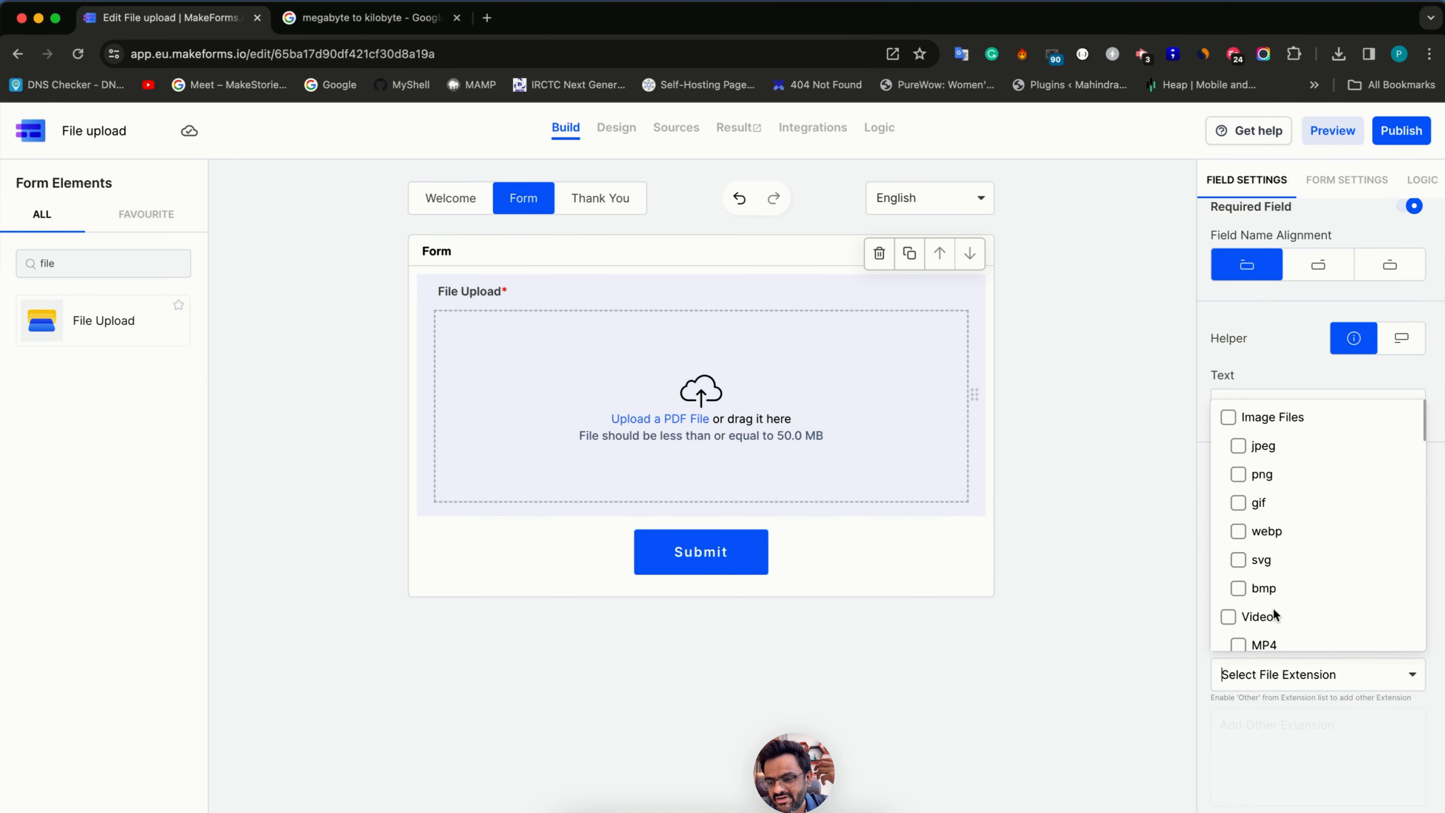
left_click(1241, 449)
left_click(1239, 475)
left_click(1239, 503)
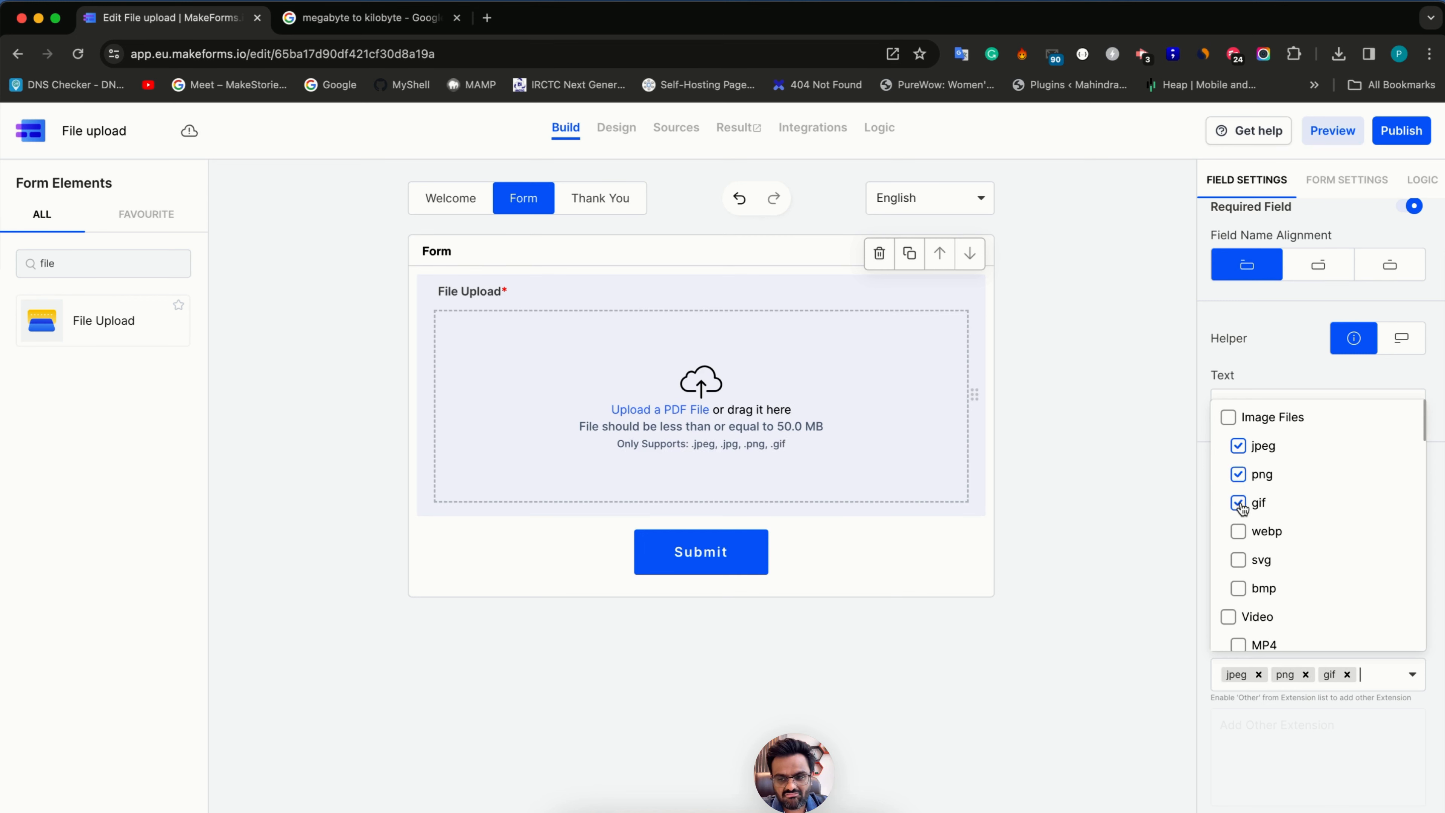
Try allowing the whole Image Files group, and clear the selection again.
scroll(1243, 563, "down", 5)
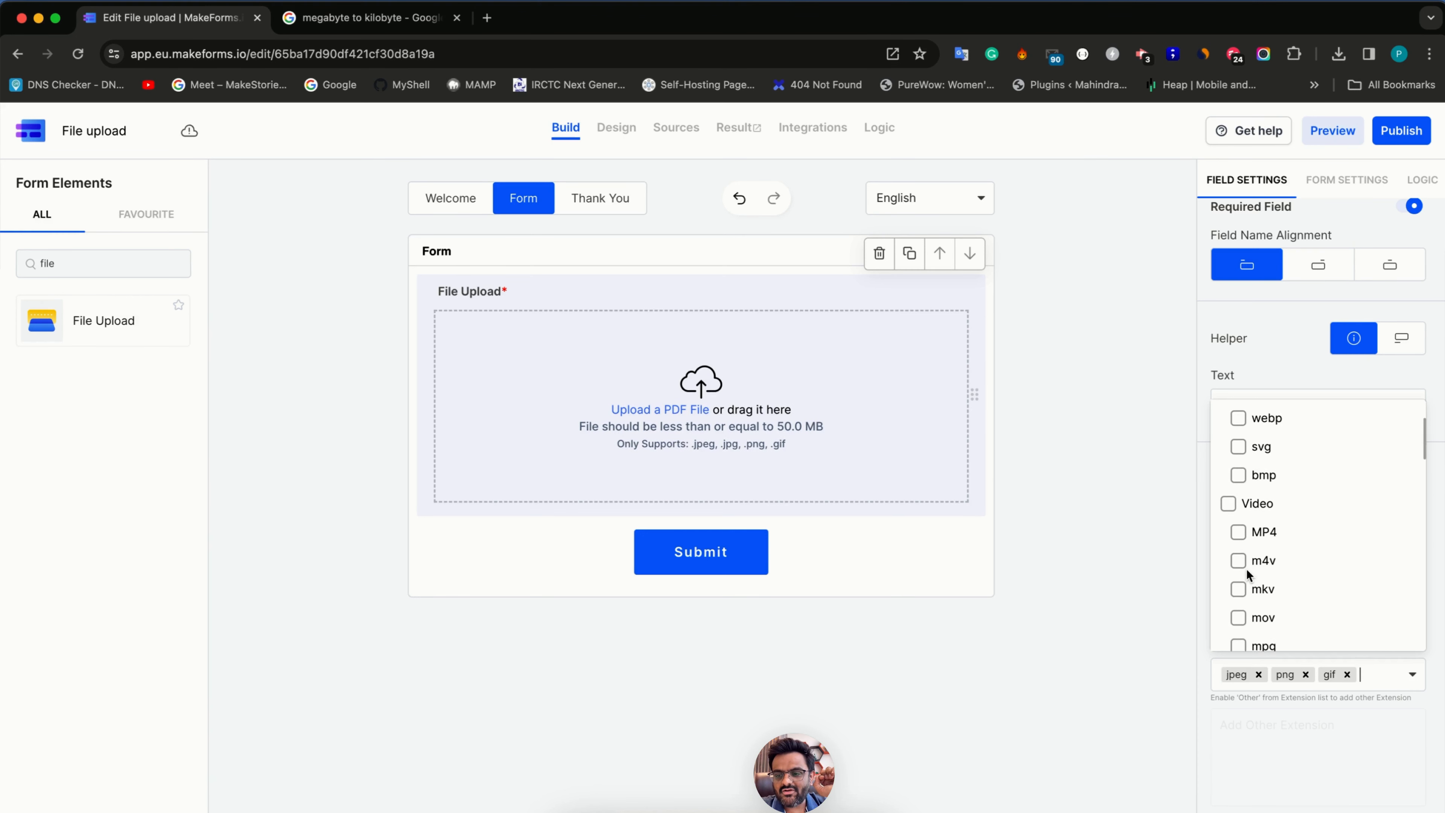
scroll(1245, 488, "up", 5)
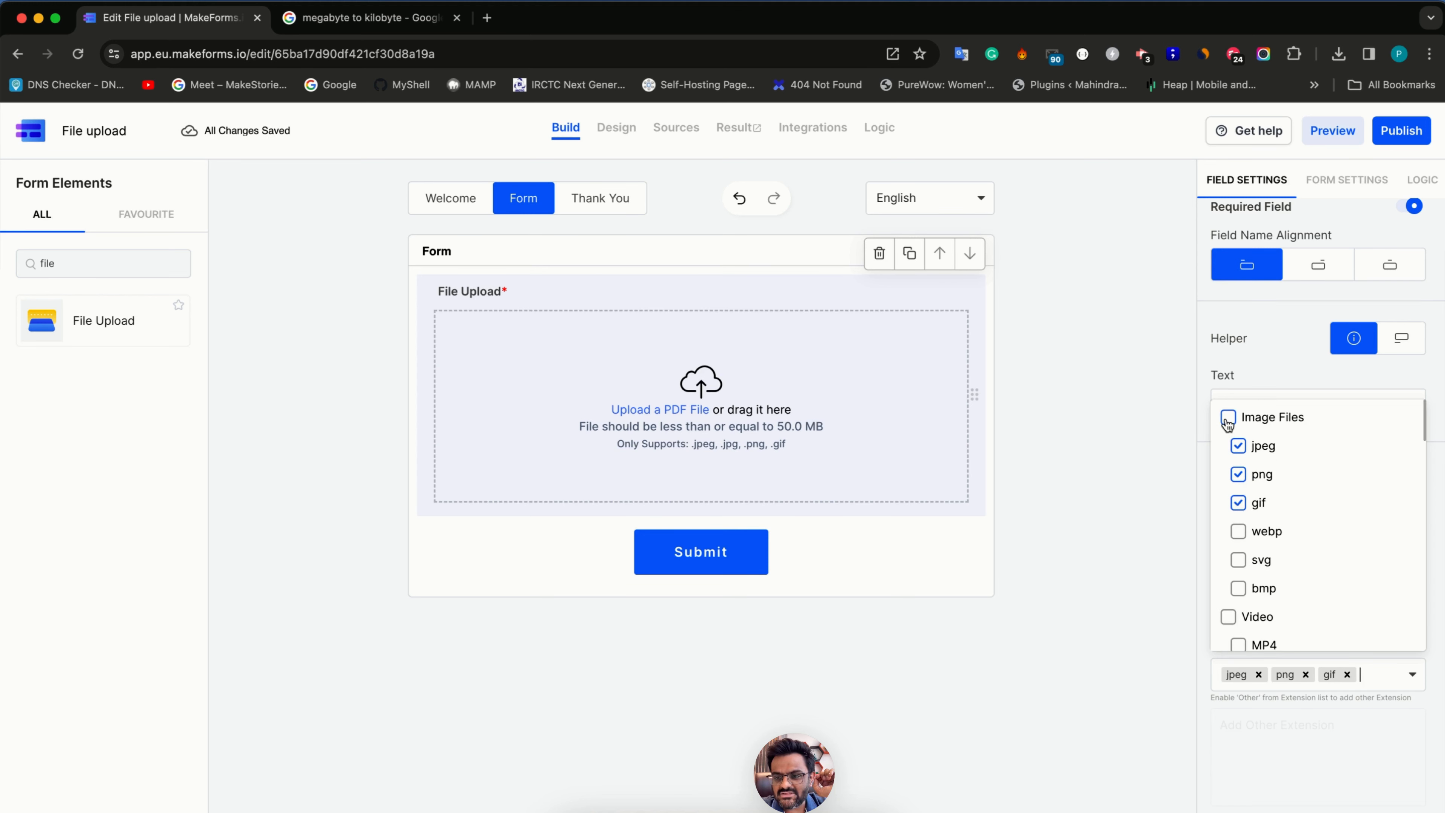
left_click(1230, 419)
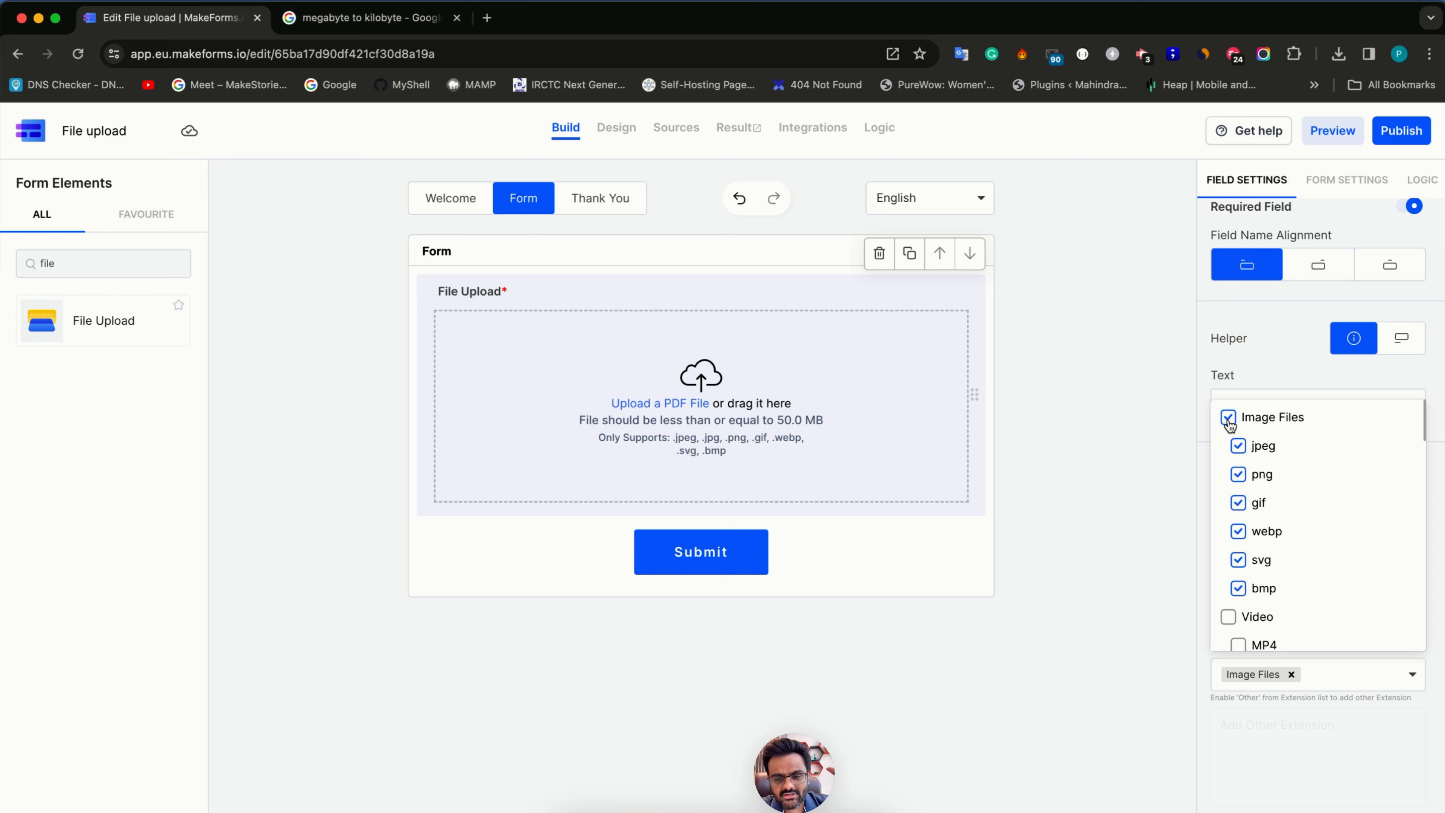
left_click(1230, 418)
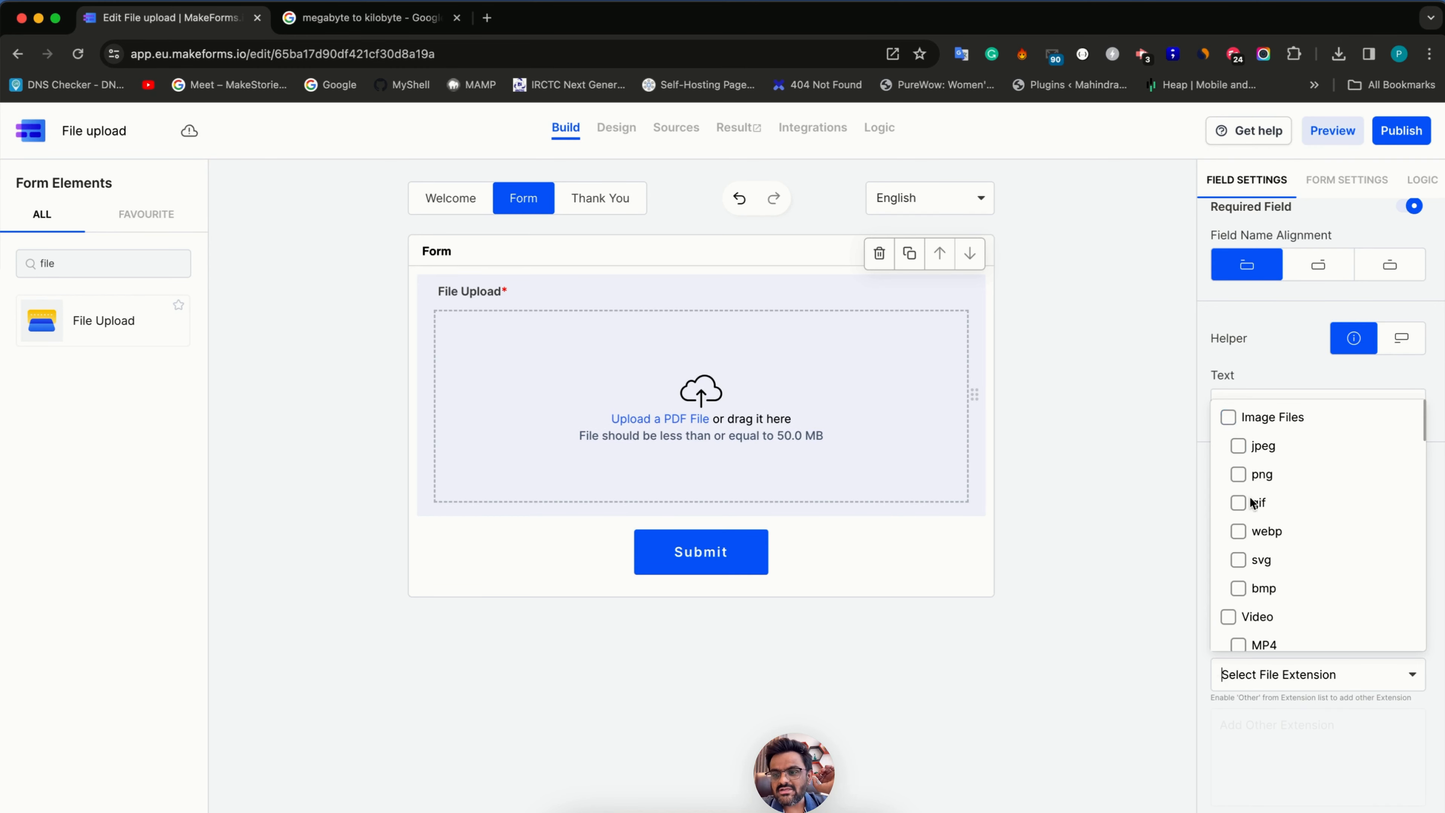
Allow the MP4, m4v and mkv video types for the upload field.
scroll(1246, 498, "down", 3)
left_click(1240, 487)
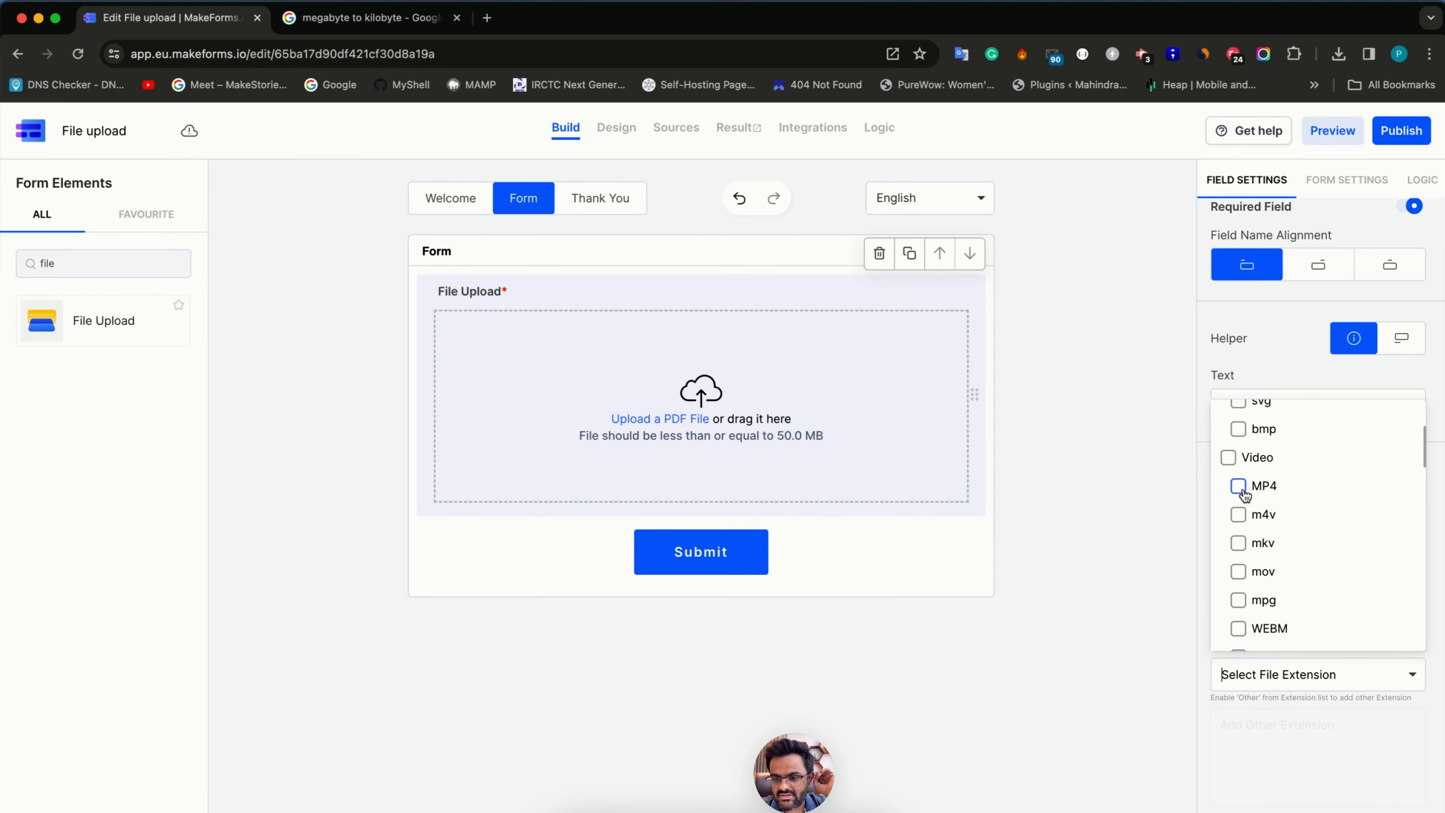
left_click(1240, 514)
left_click(1239, 544)
Try allowing the whole Video group, and clear the selection again.
scroll(1234, 585, "down", 1)
scroll(1233, 585, "down", 2)
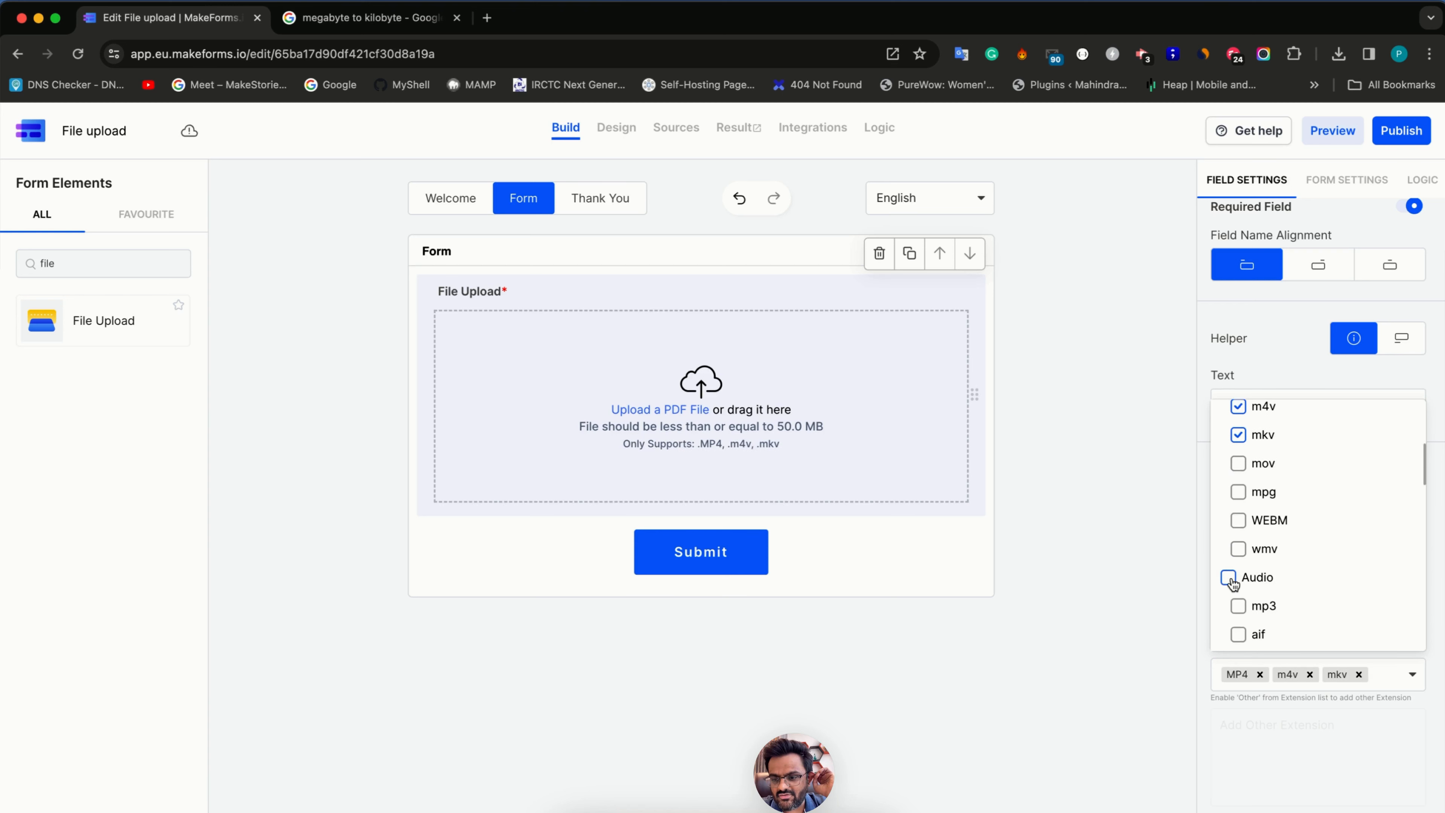
scroll(1232, 570, "up", 2)
left_click(1229, 414)
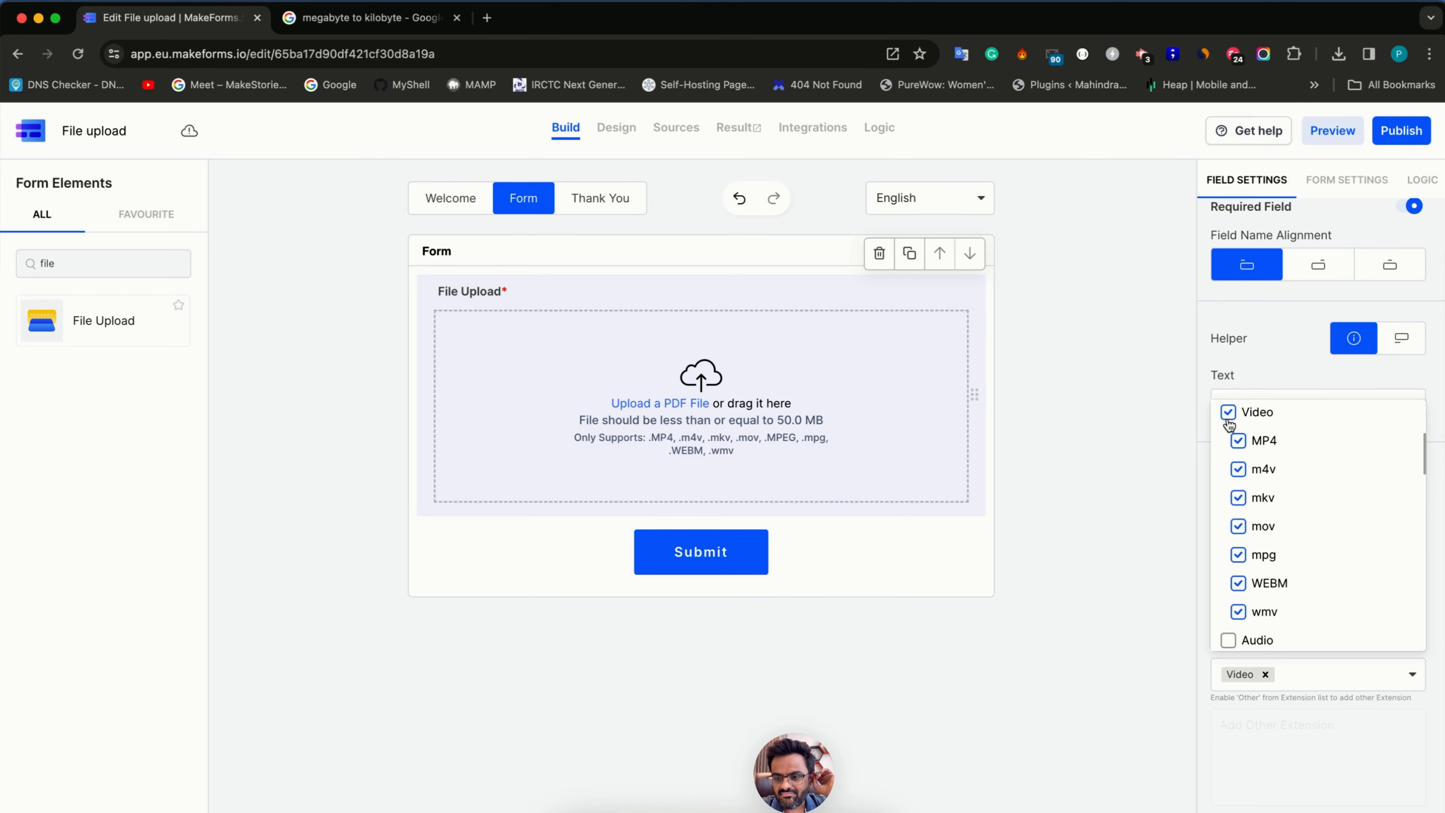
left_click(1228, 414)
Allow the ogg and mpa audio types for the upload field.
scroll(1238, 535, "down", 2)
scroll(1240, 521, "down", 3)
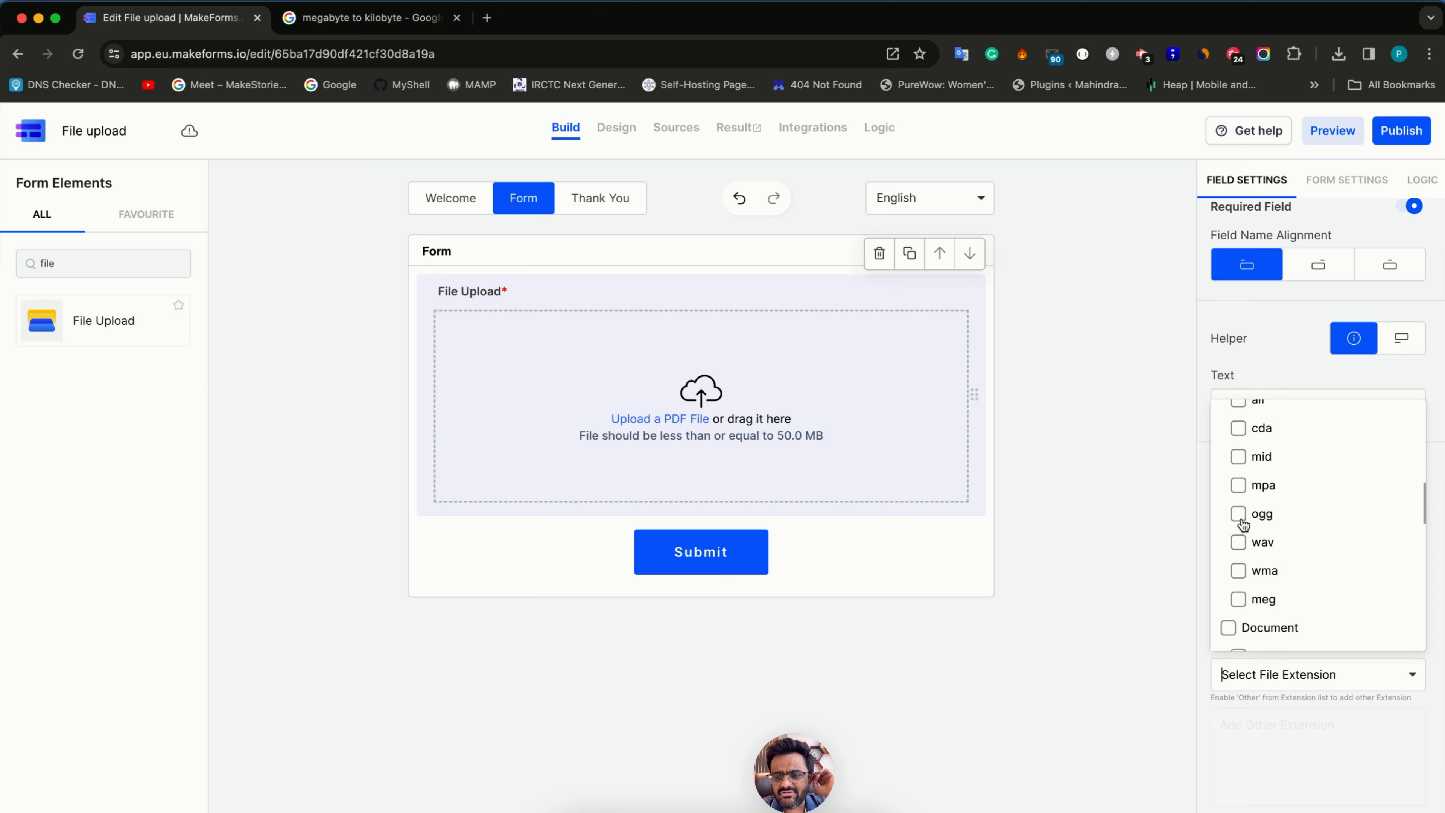
left_click(1239, 512)
left_click(1239, 483)
Look through the Document, Compressed Files, Font Files and Other groups among the allowed file types.
scroll(1241, 490, "down", 1)
scroll(1240, 489, "down", 5)
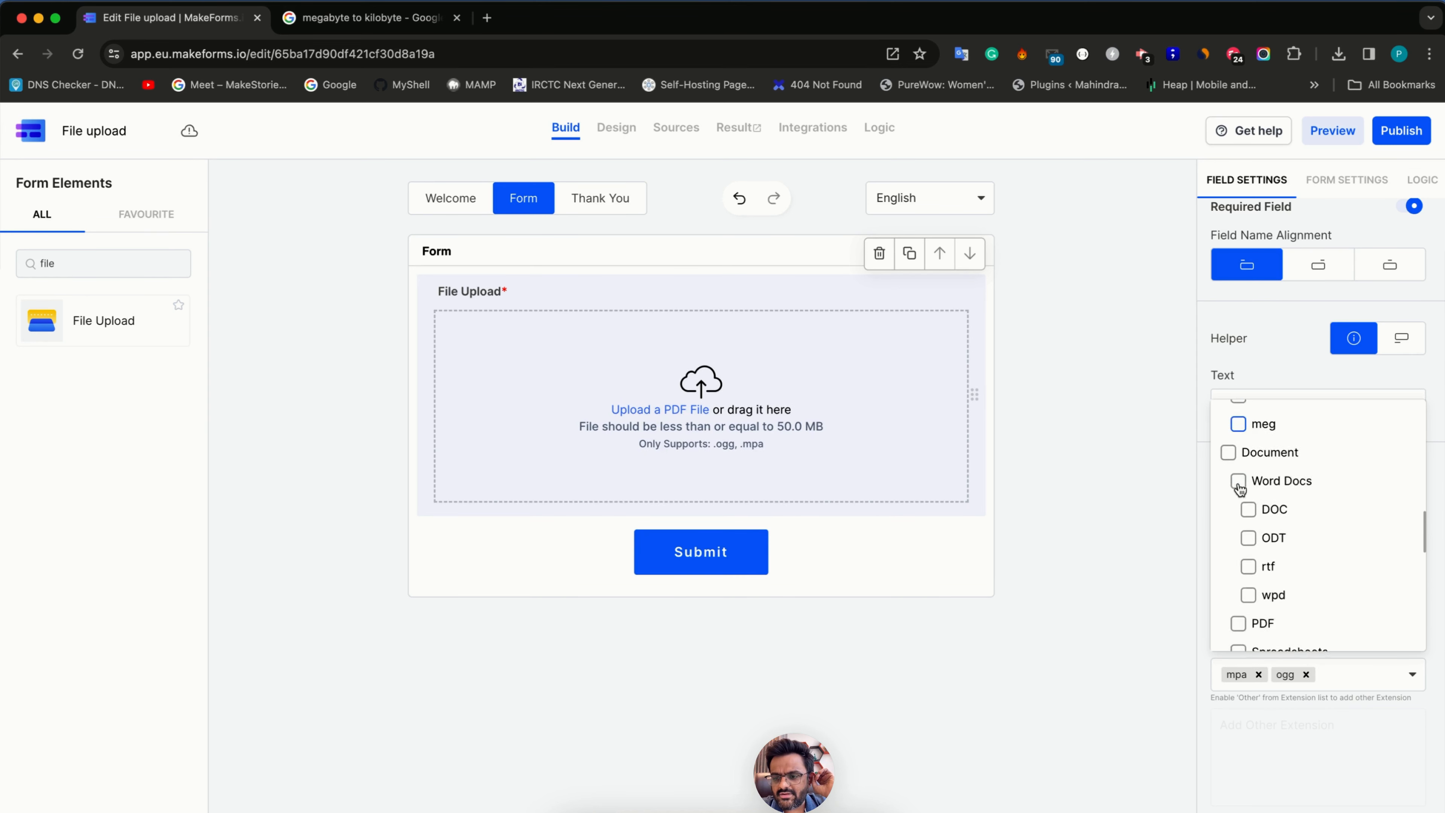
scroll(1237, 482, "down", 3)
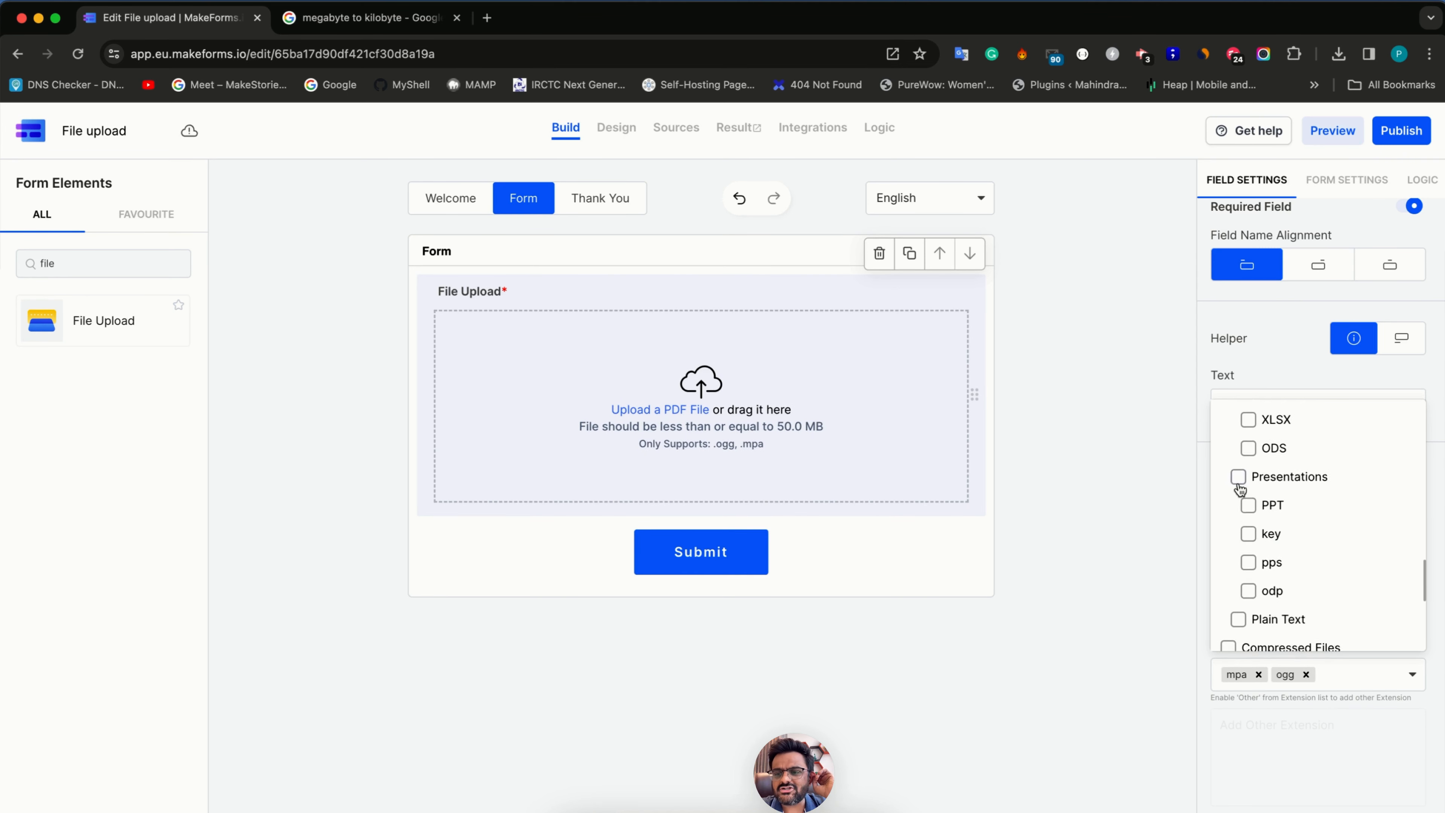
scroll(1237, 482, "up", 6)
scroll(1238, 482, "up", 2)
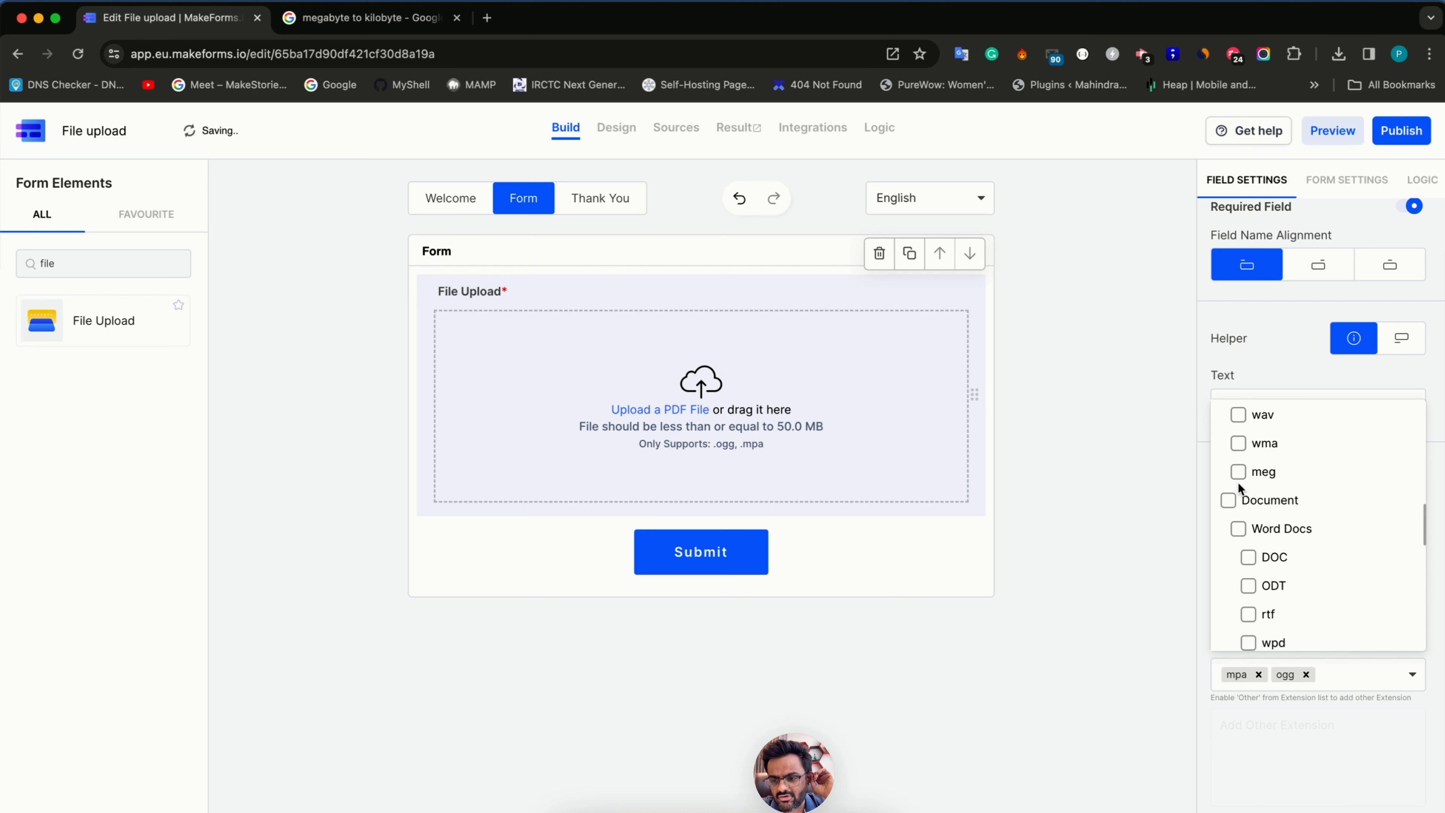
scroll(1249, 535, "down", 1)
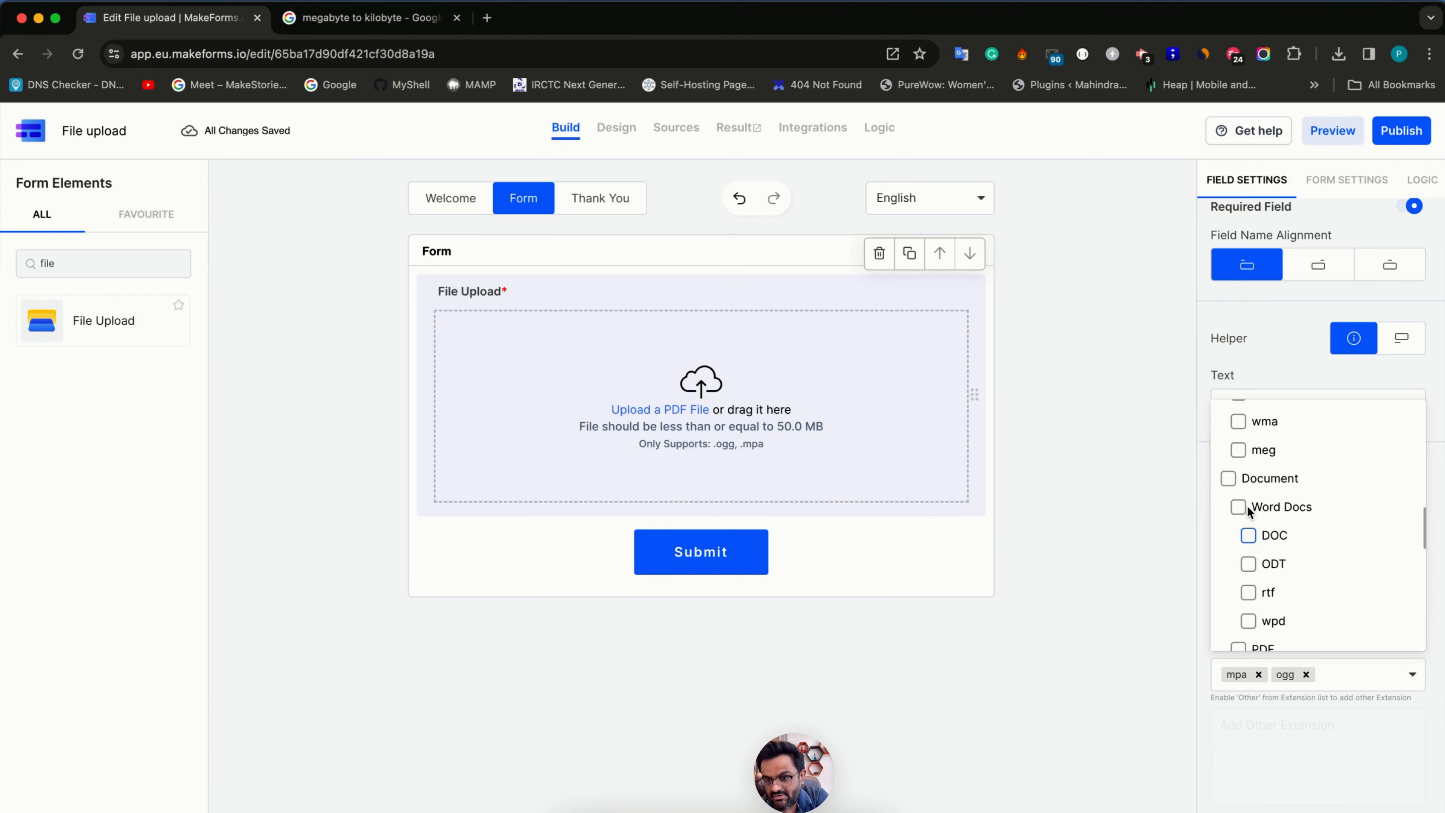
scroll(1278, 582, "down", 2)
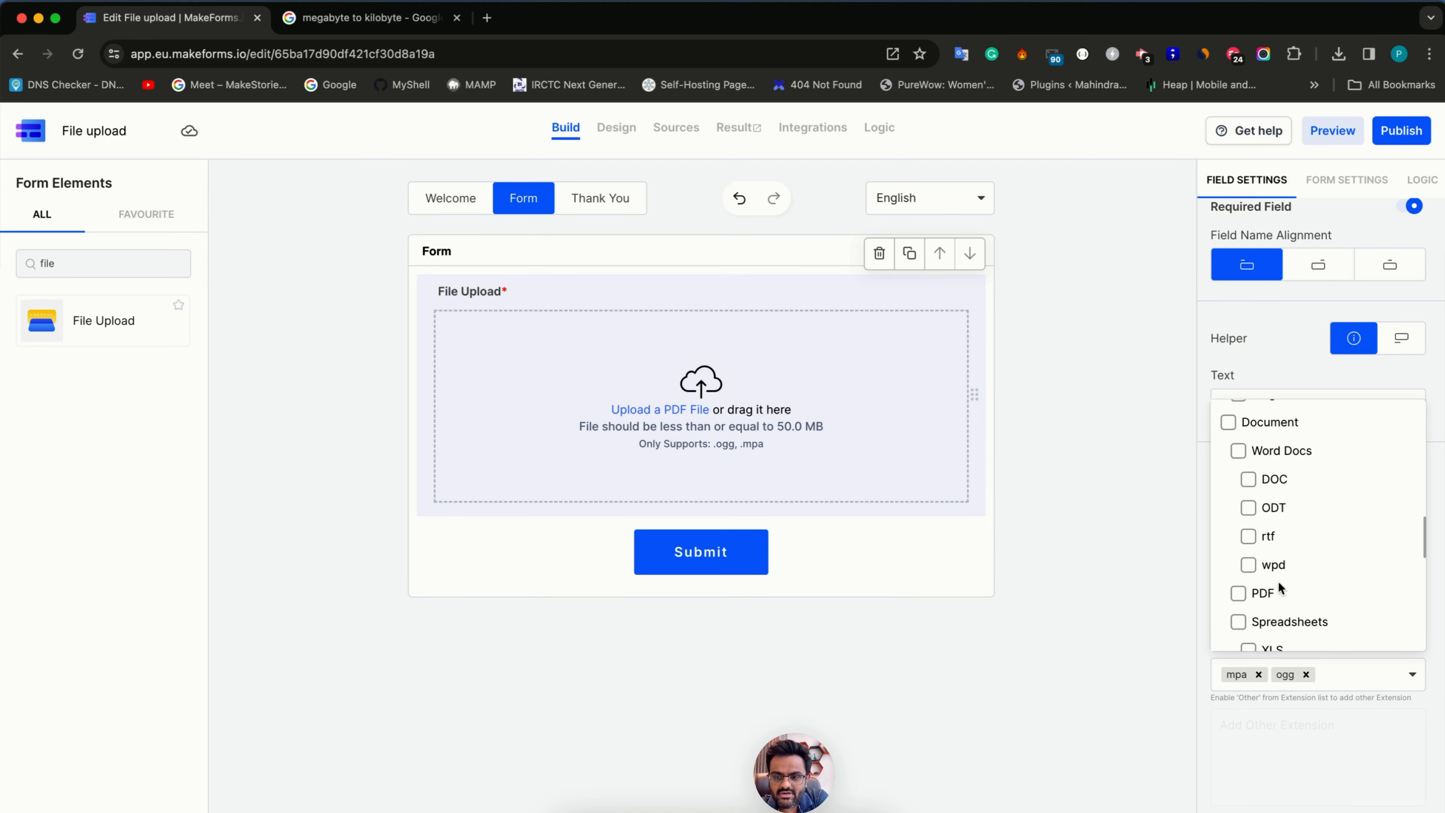
scroll(1278, 582, "down", 3)
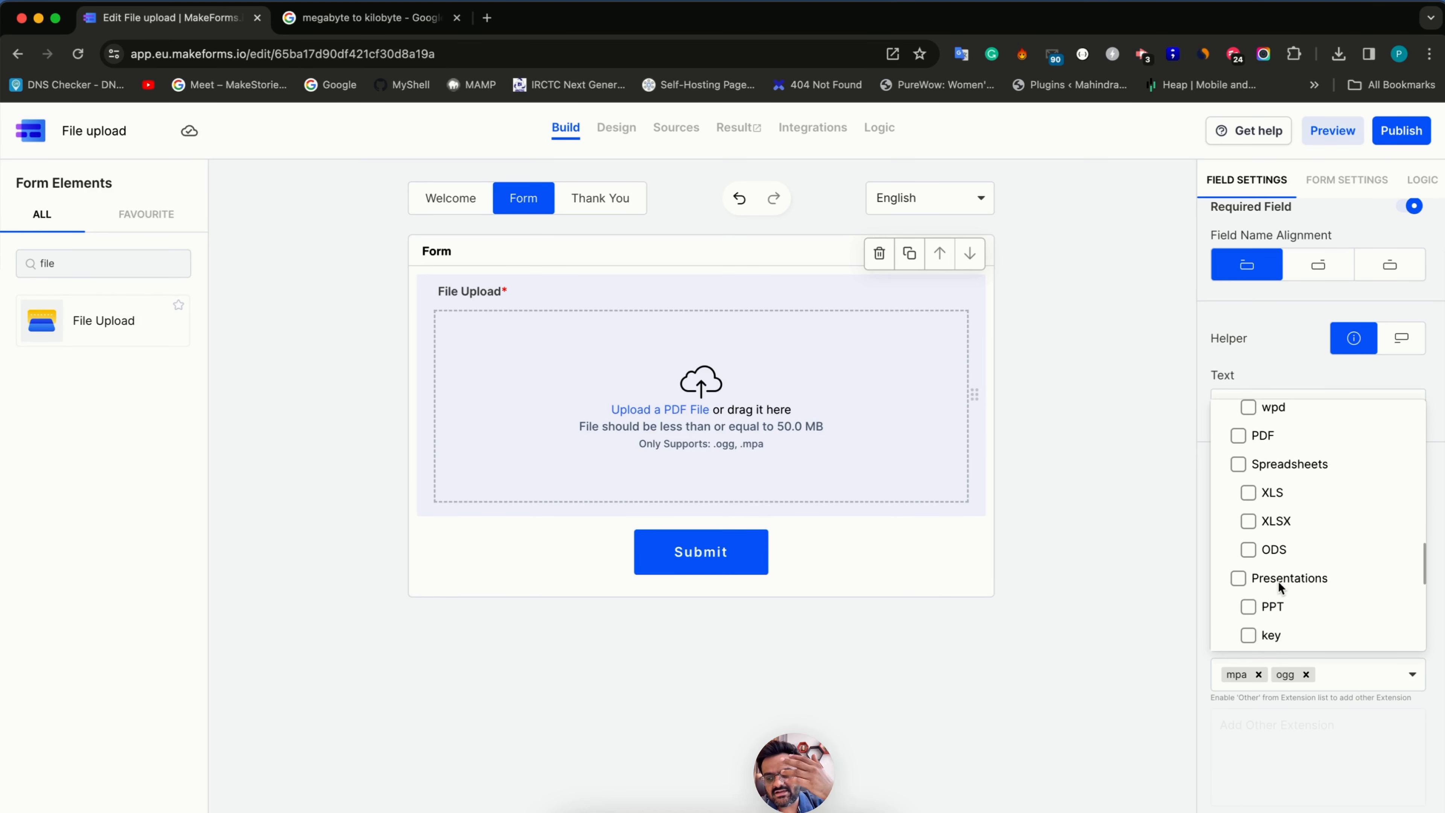
scroll(1279, 582, "down", 4)
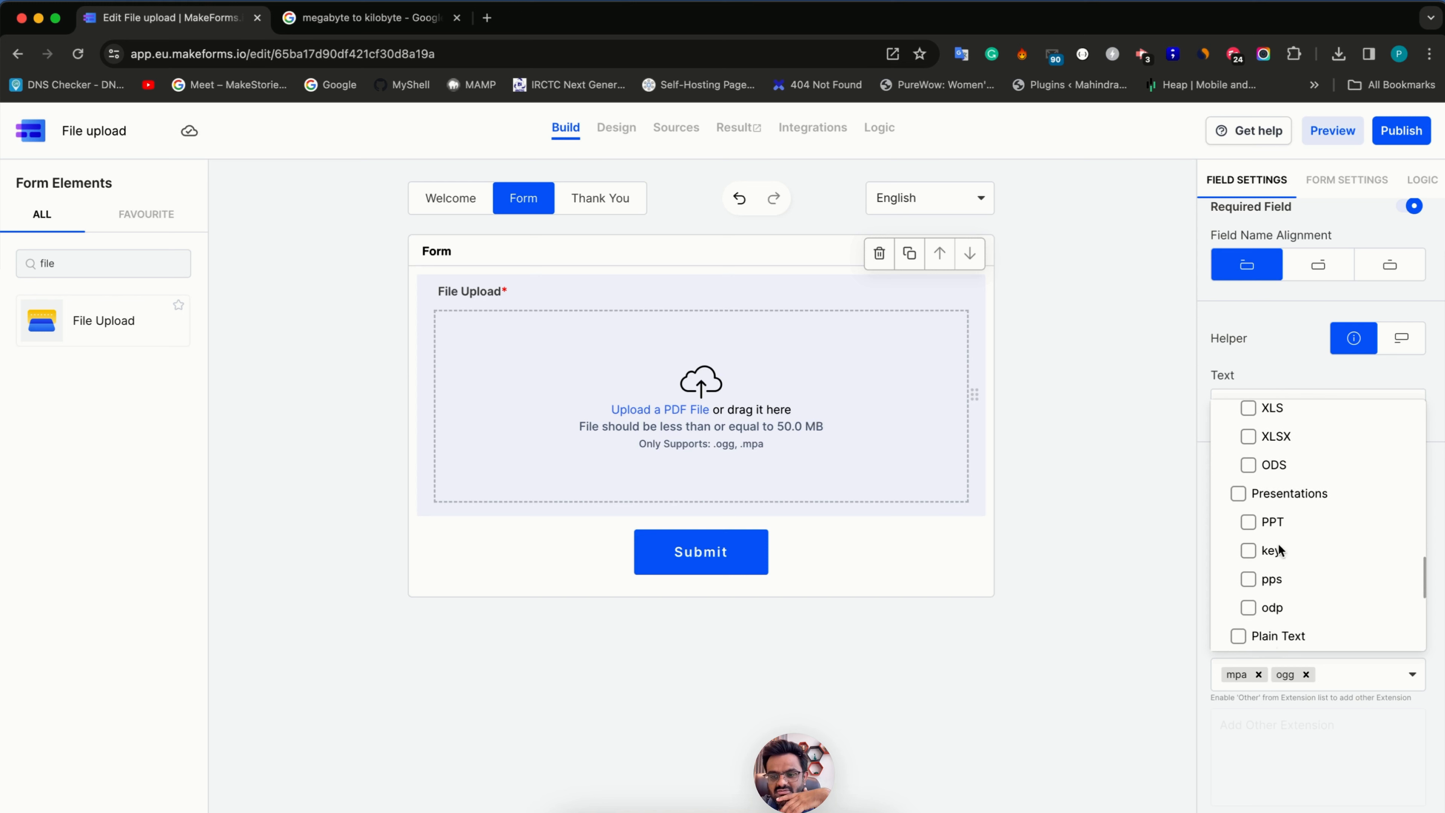
scroll(1268, 638, "down", 3)
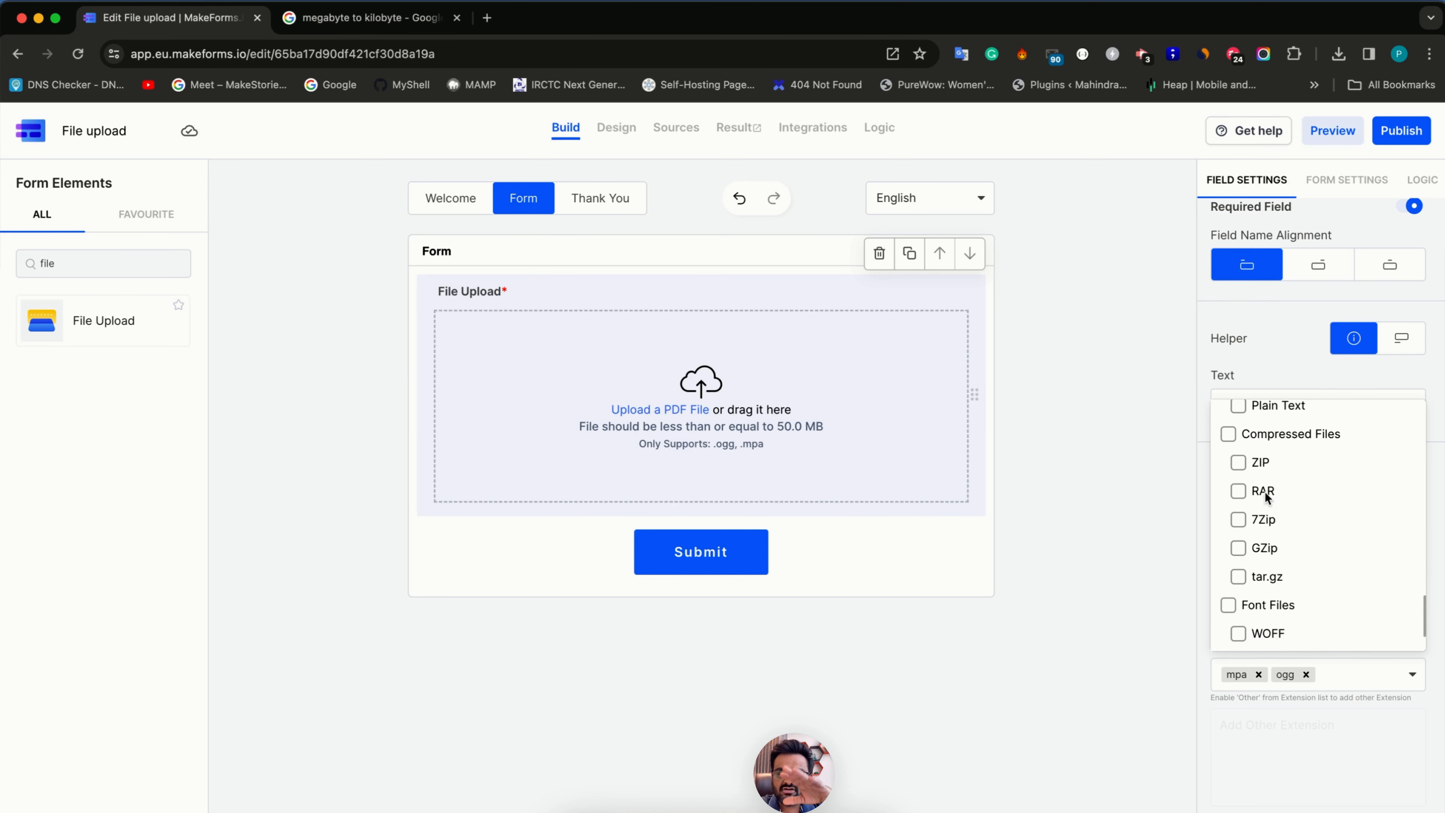
scroll(1261, 528, "down", 3)
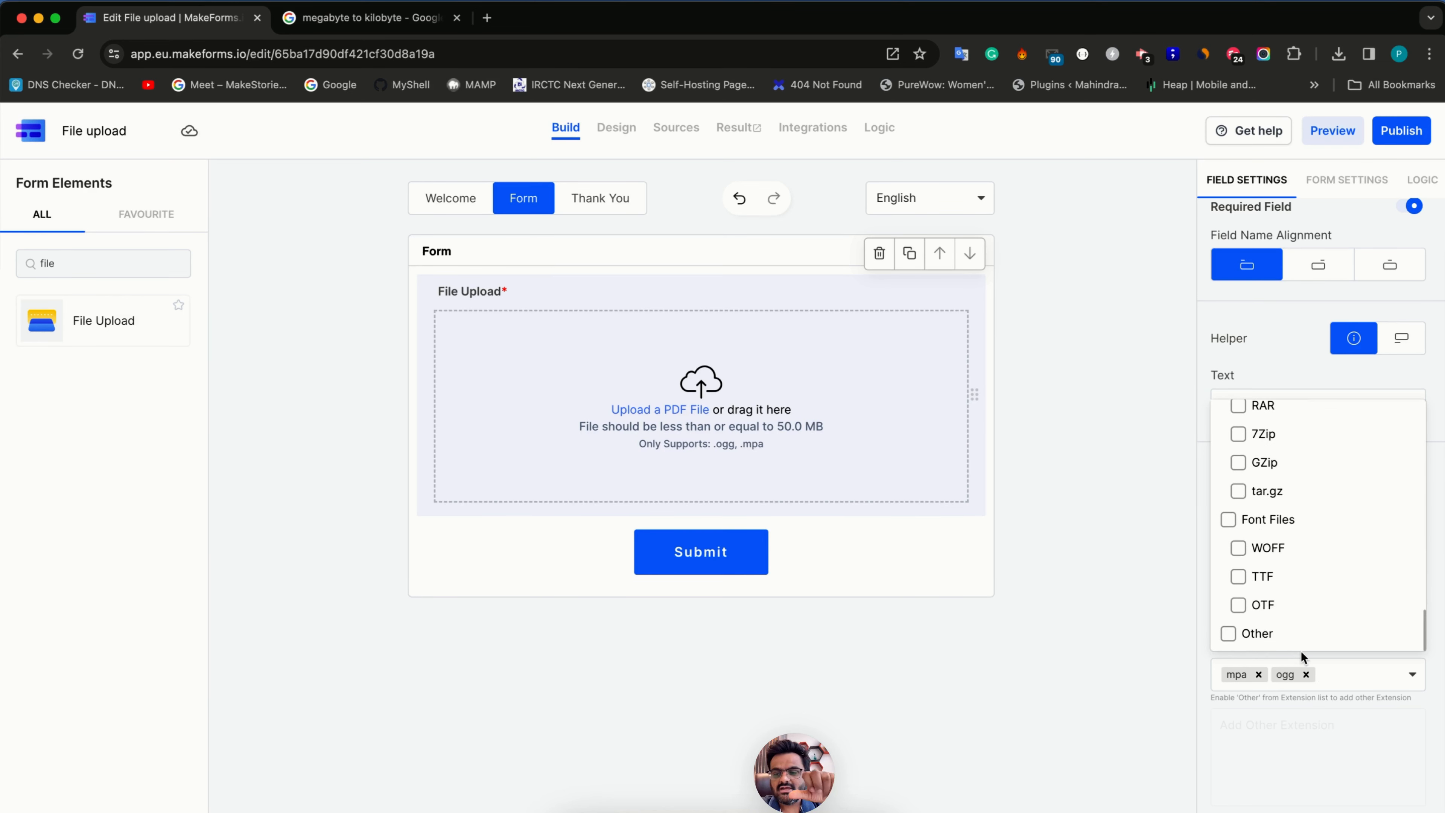
Remove mpa and ogg from the allowed file types and enable Other so that additional extensions can be entered.
left_click(1264, 675)
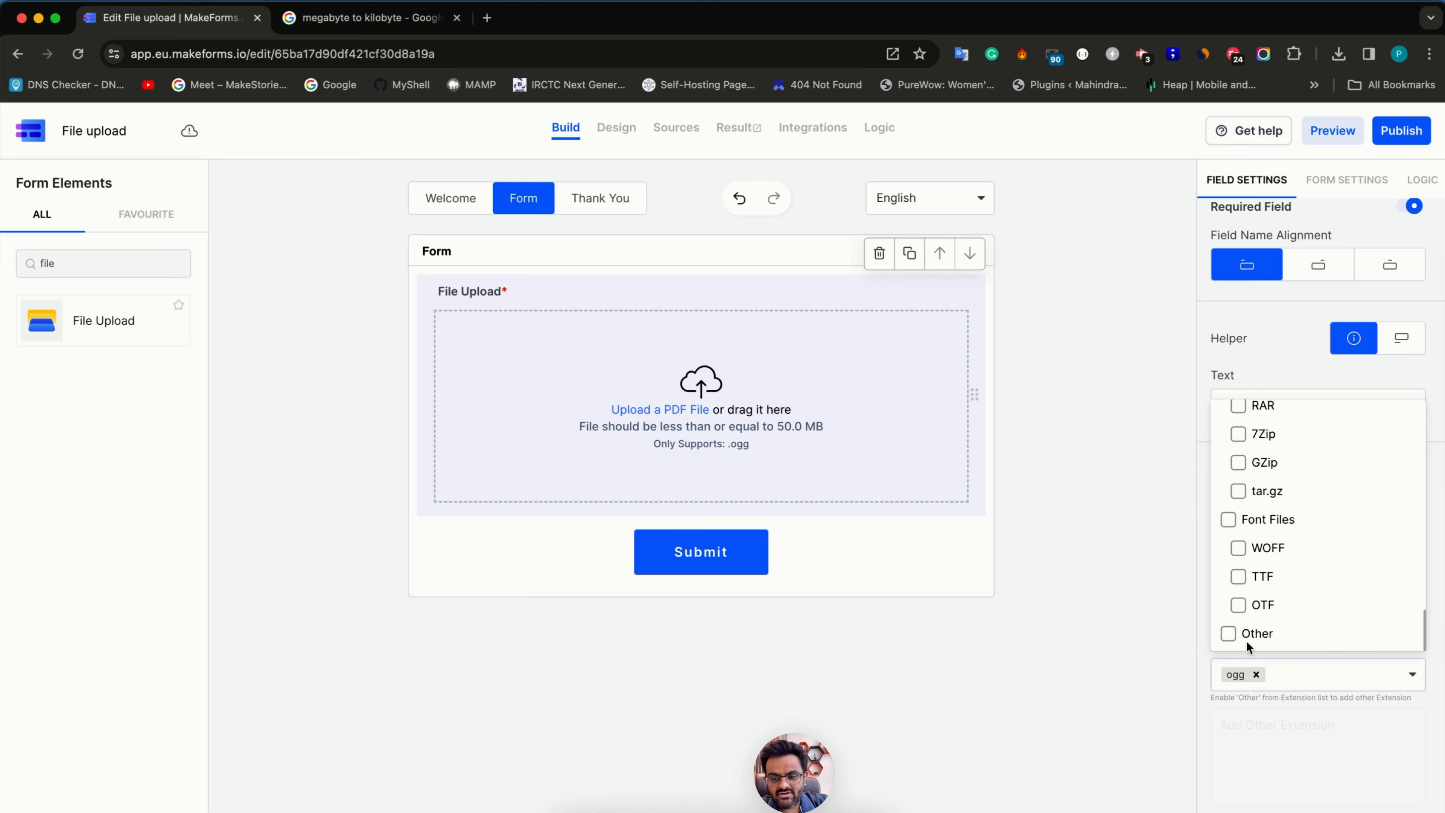
left_click(1255, 675)
left_click(1232, 652)
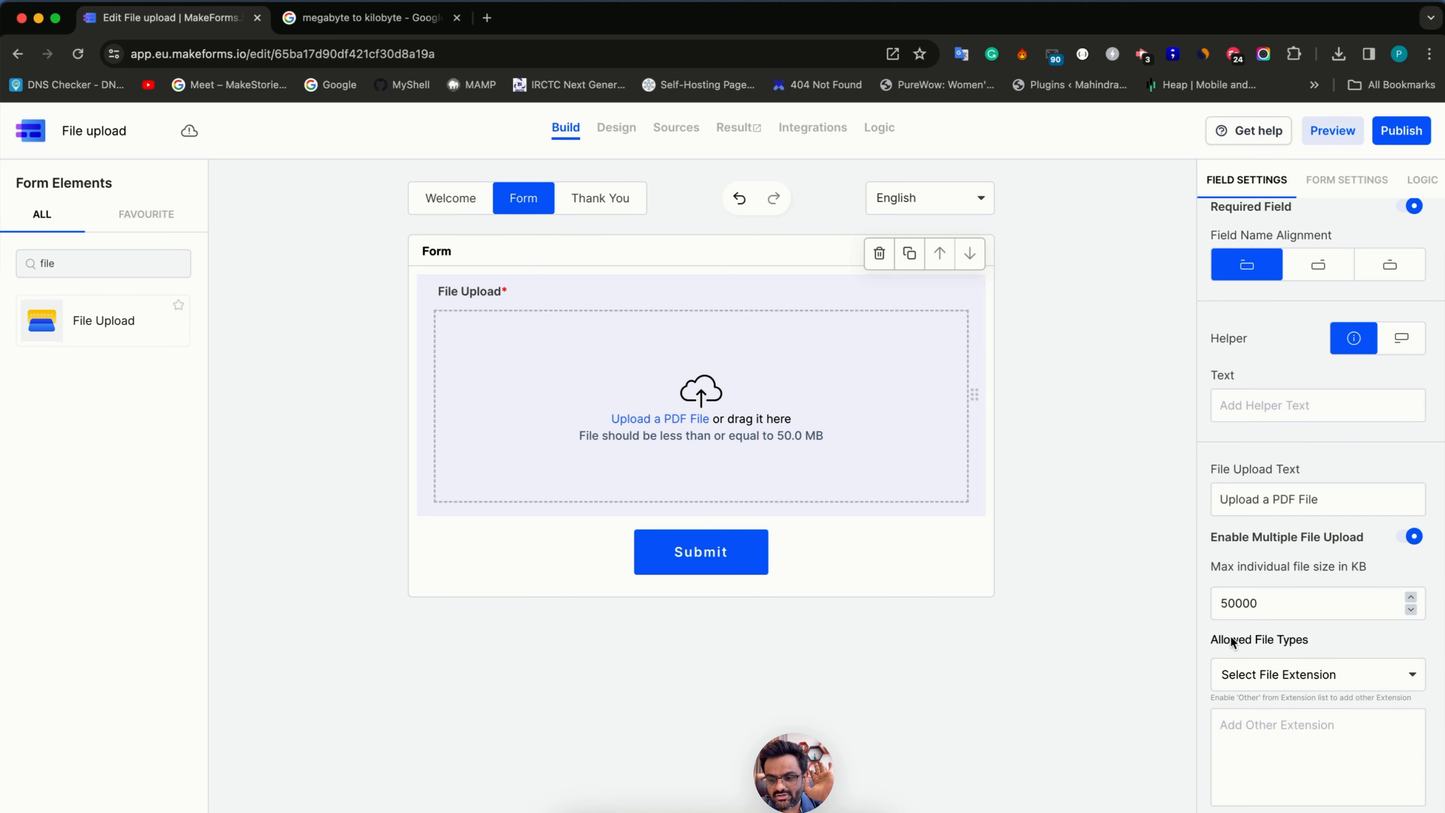
left_click(1267, 742)
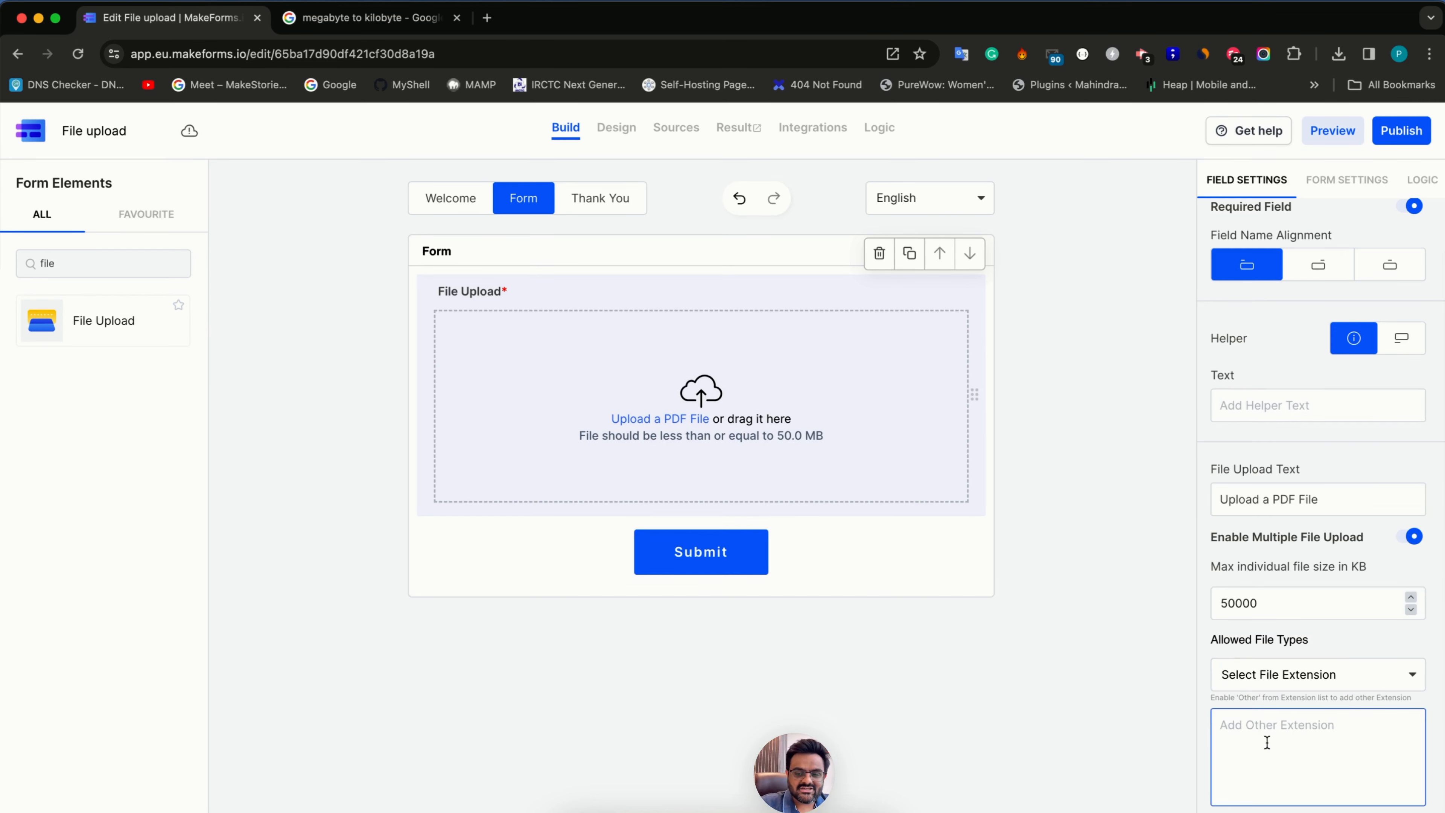
Allow jpeg, png, gif and webp, and extend the selection to the whole Image Files group.
left_click(1275, 672)
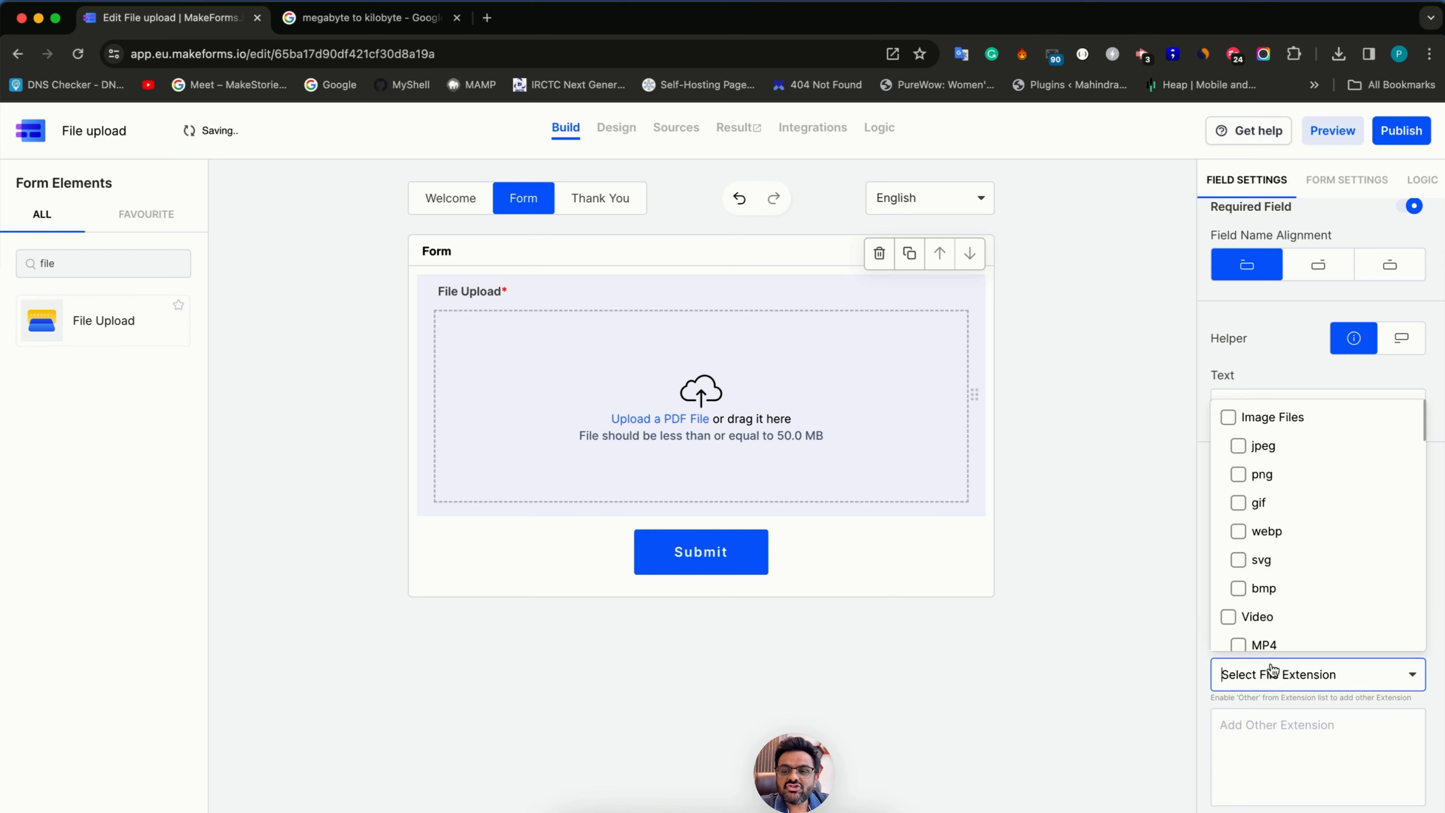
left_click(1239, 446)
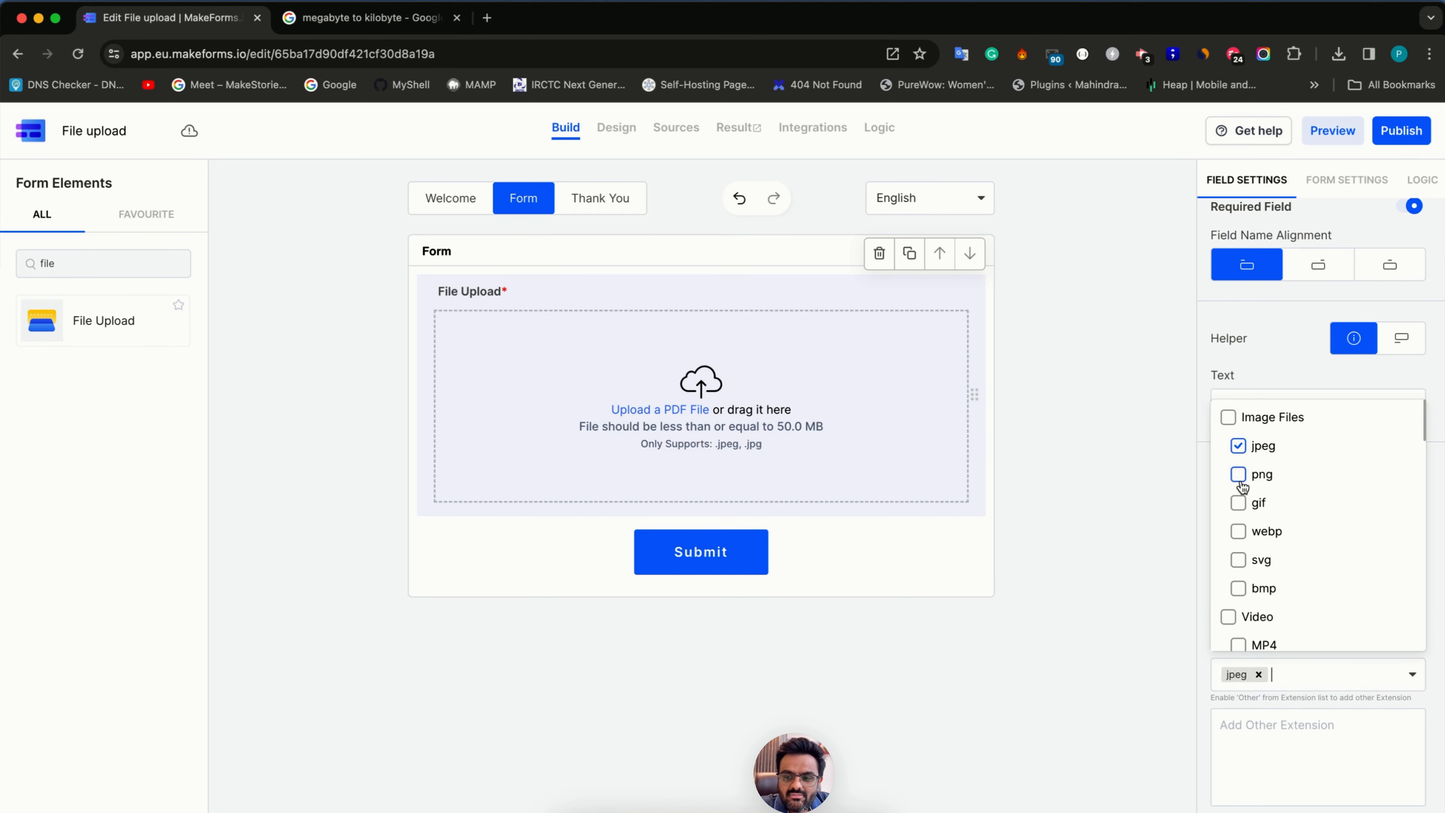
left_click(1238, 475)
left_click(1241, 505)
left_click(1239, 532)
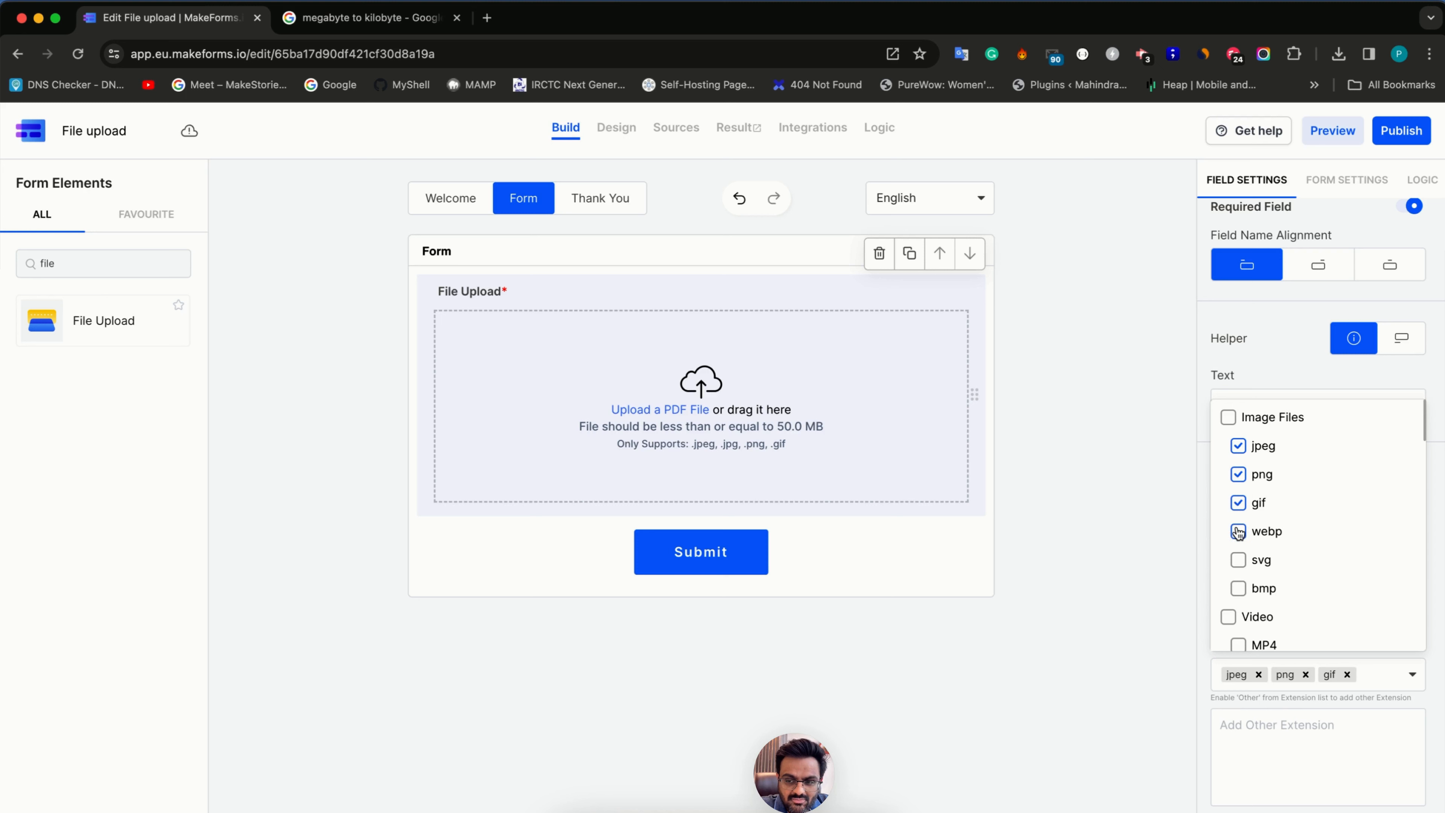
left_click(1229, 417)
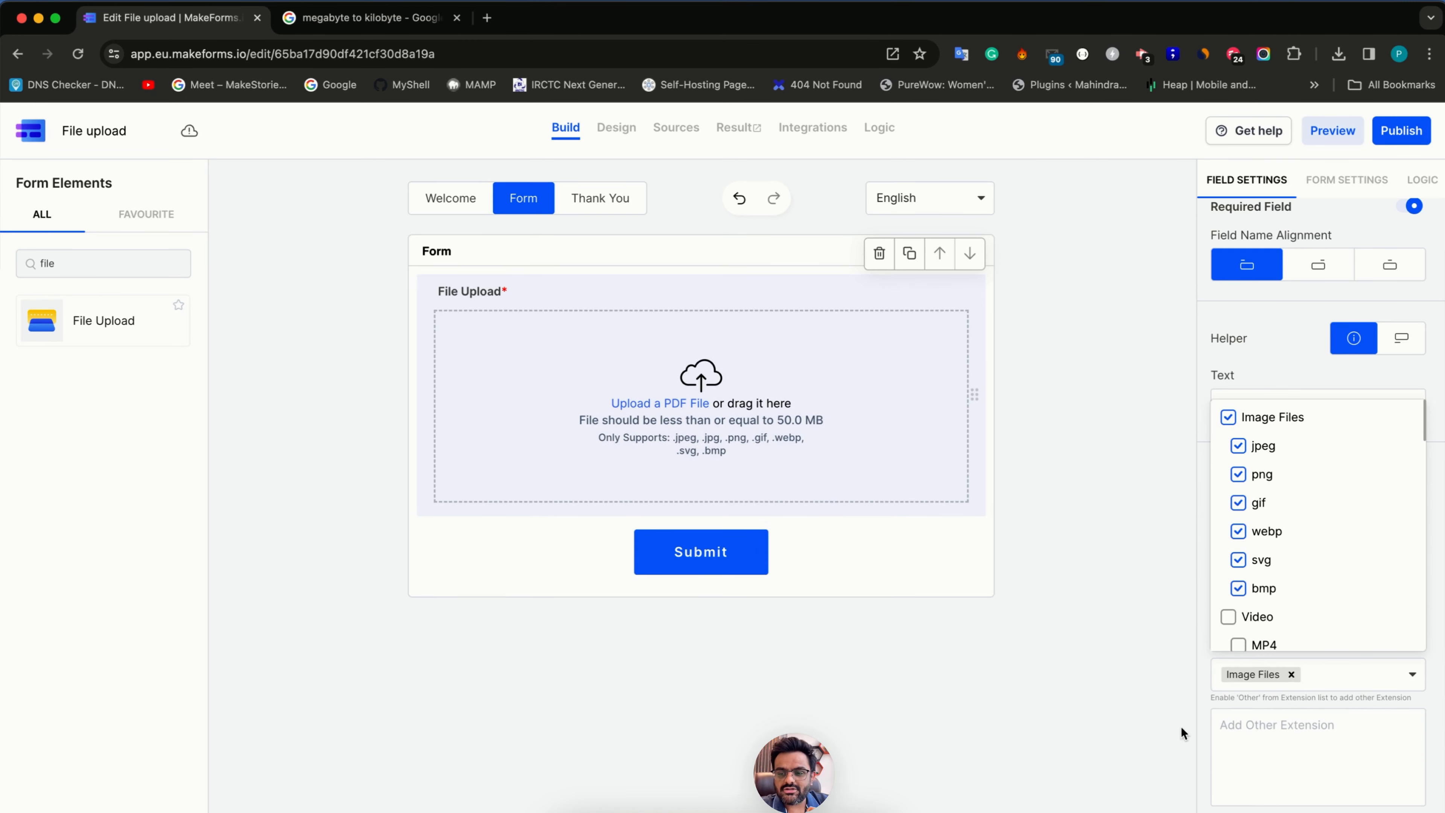
left_click(1211, 741)
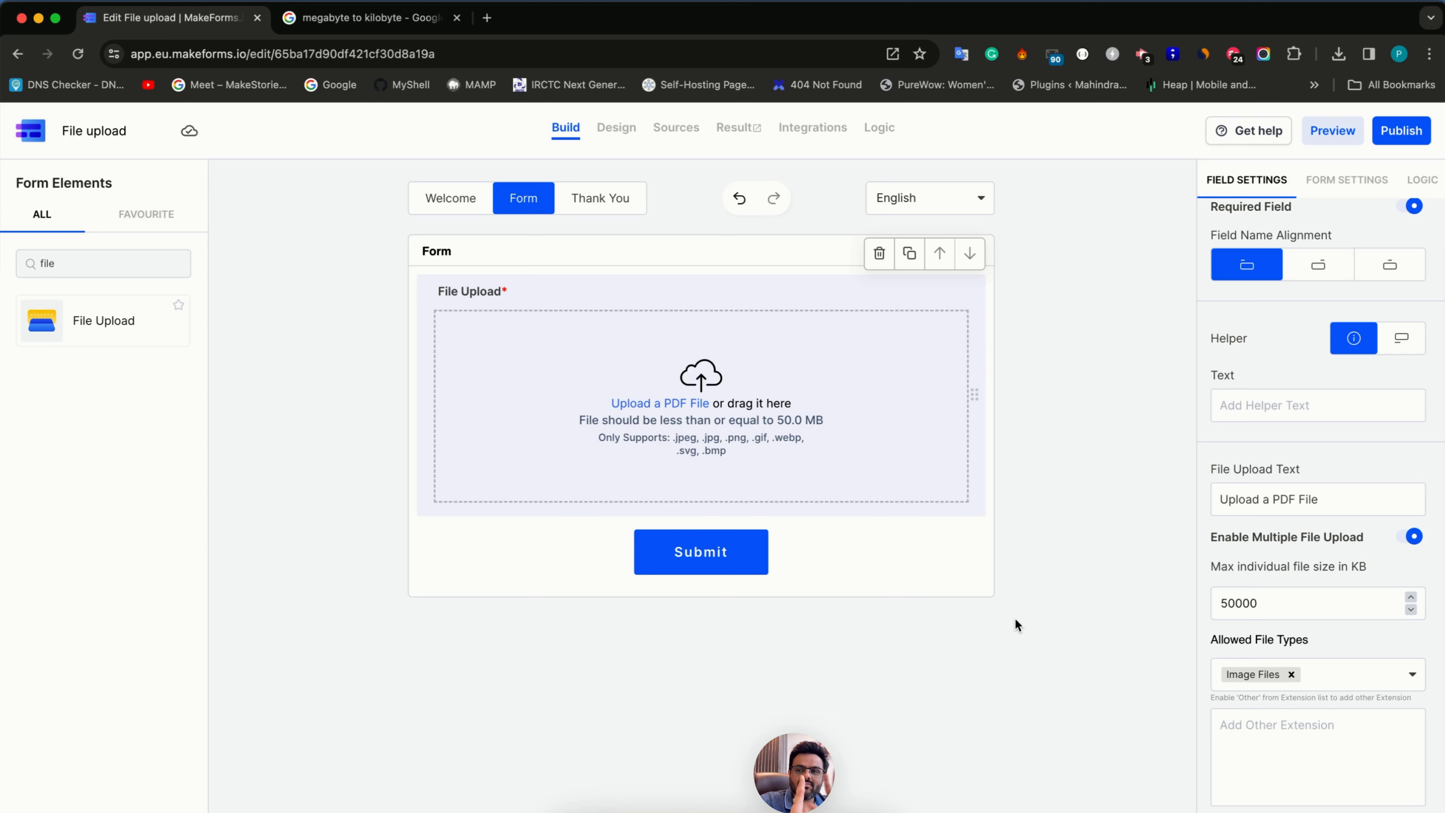
Close the Google conversion tab and publish the file upload form.
left_click(456, 18)
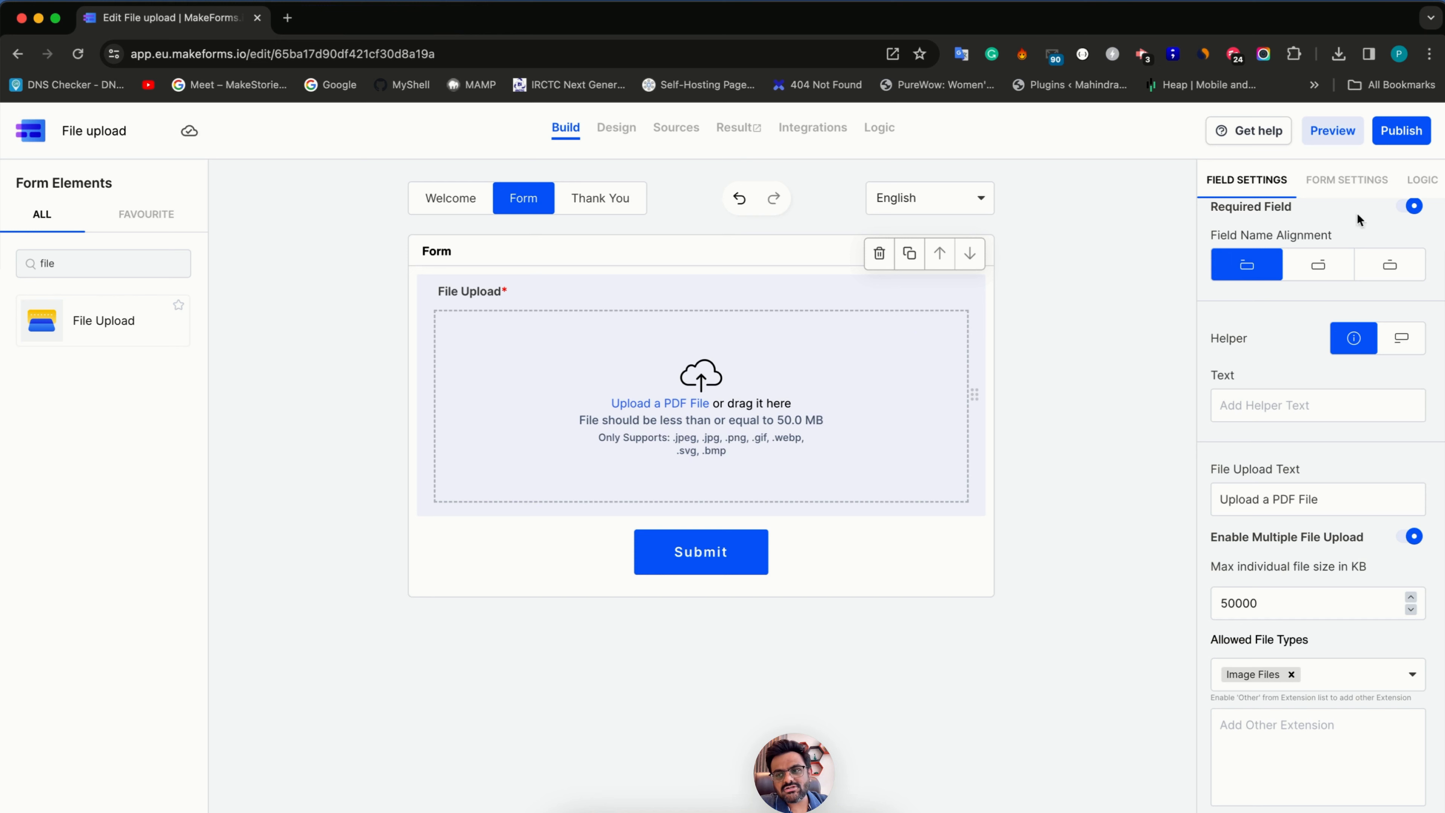
left_click(1390, 146)
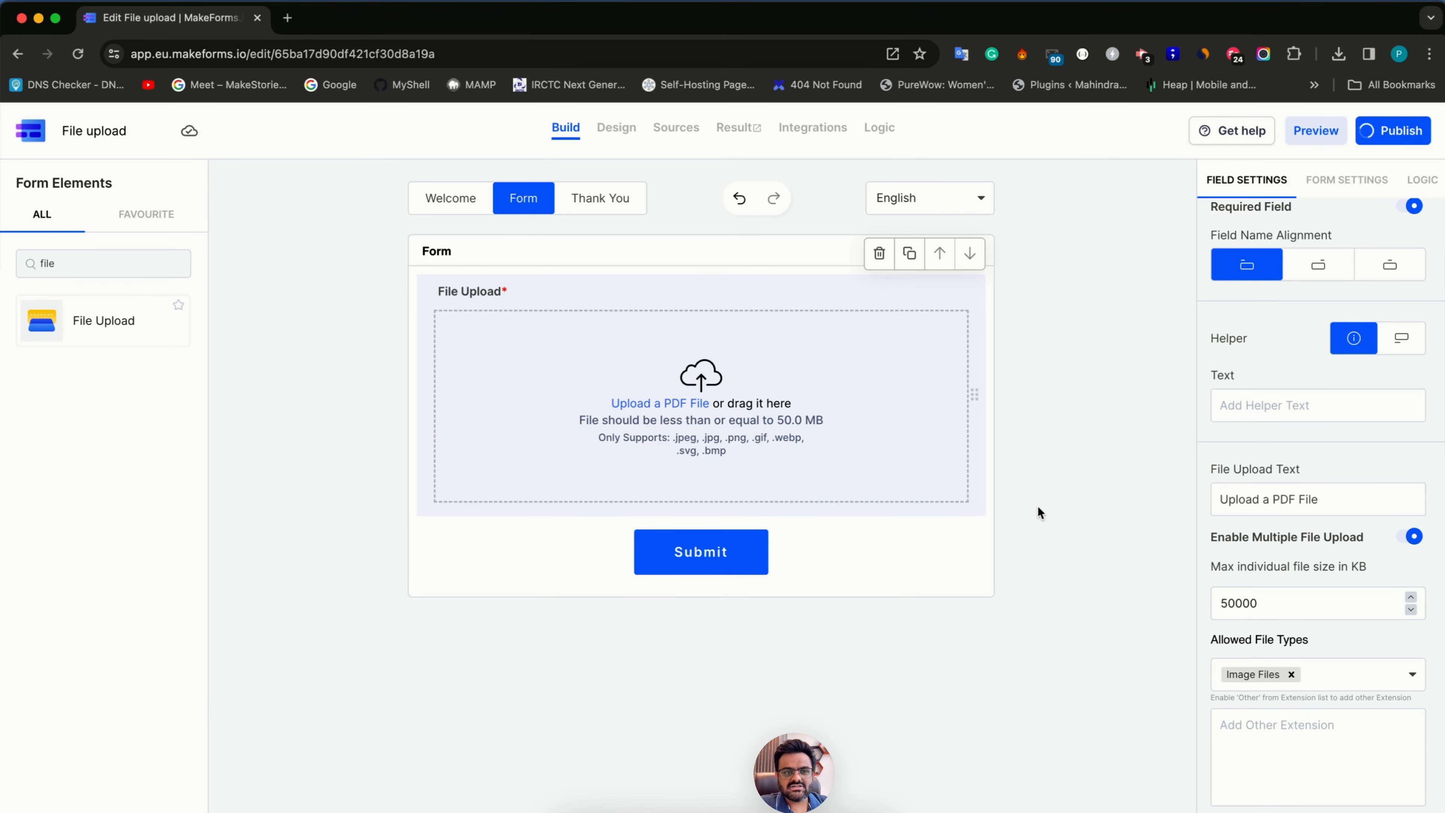
left_click(626, 129)
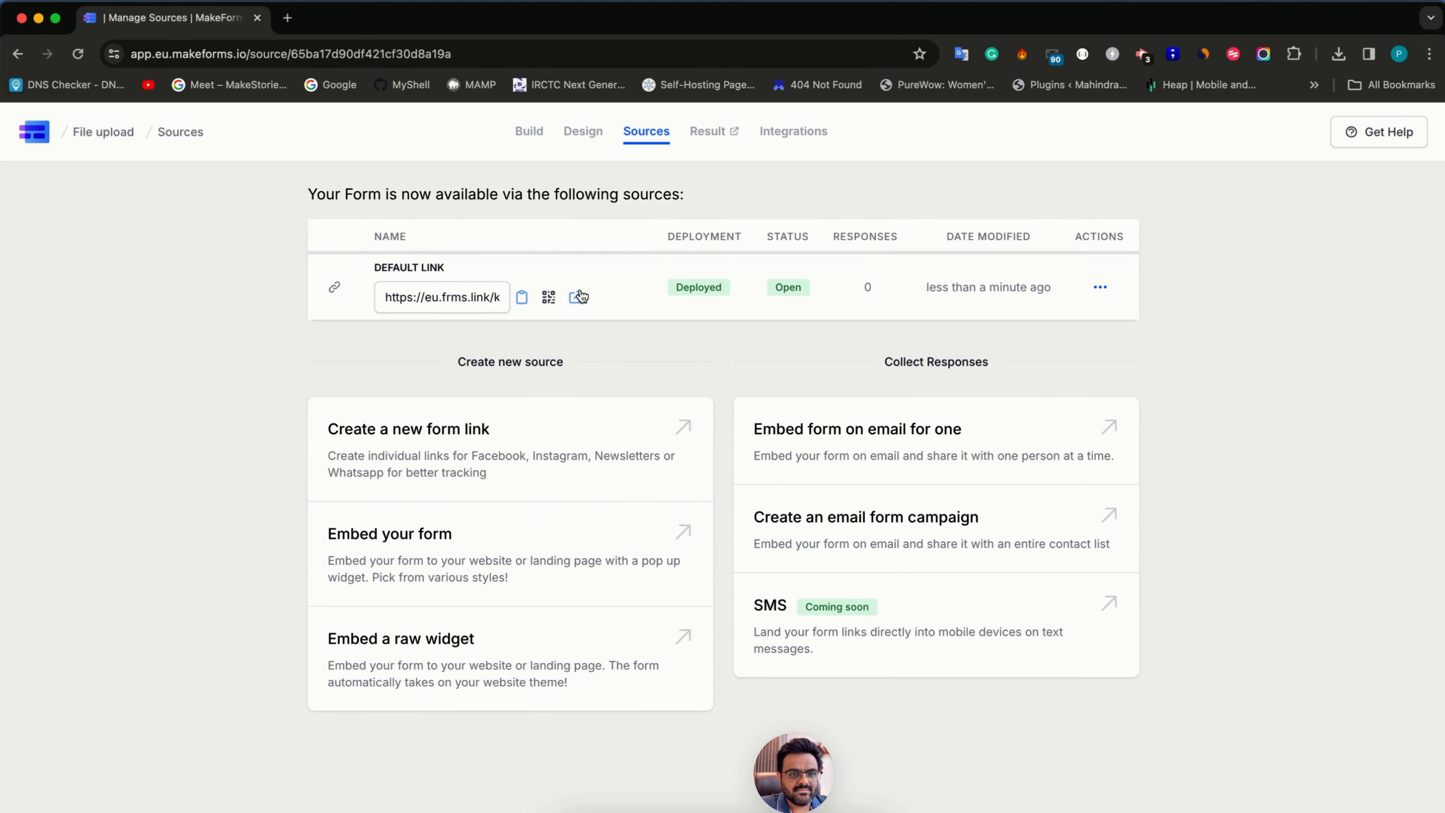
Open the published form from its default link and add multi-level.png from Finder's Downloads folder to the File Upload field.
left_click(580, 293)
left_click(588, 811)
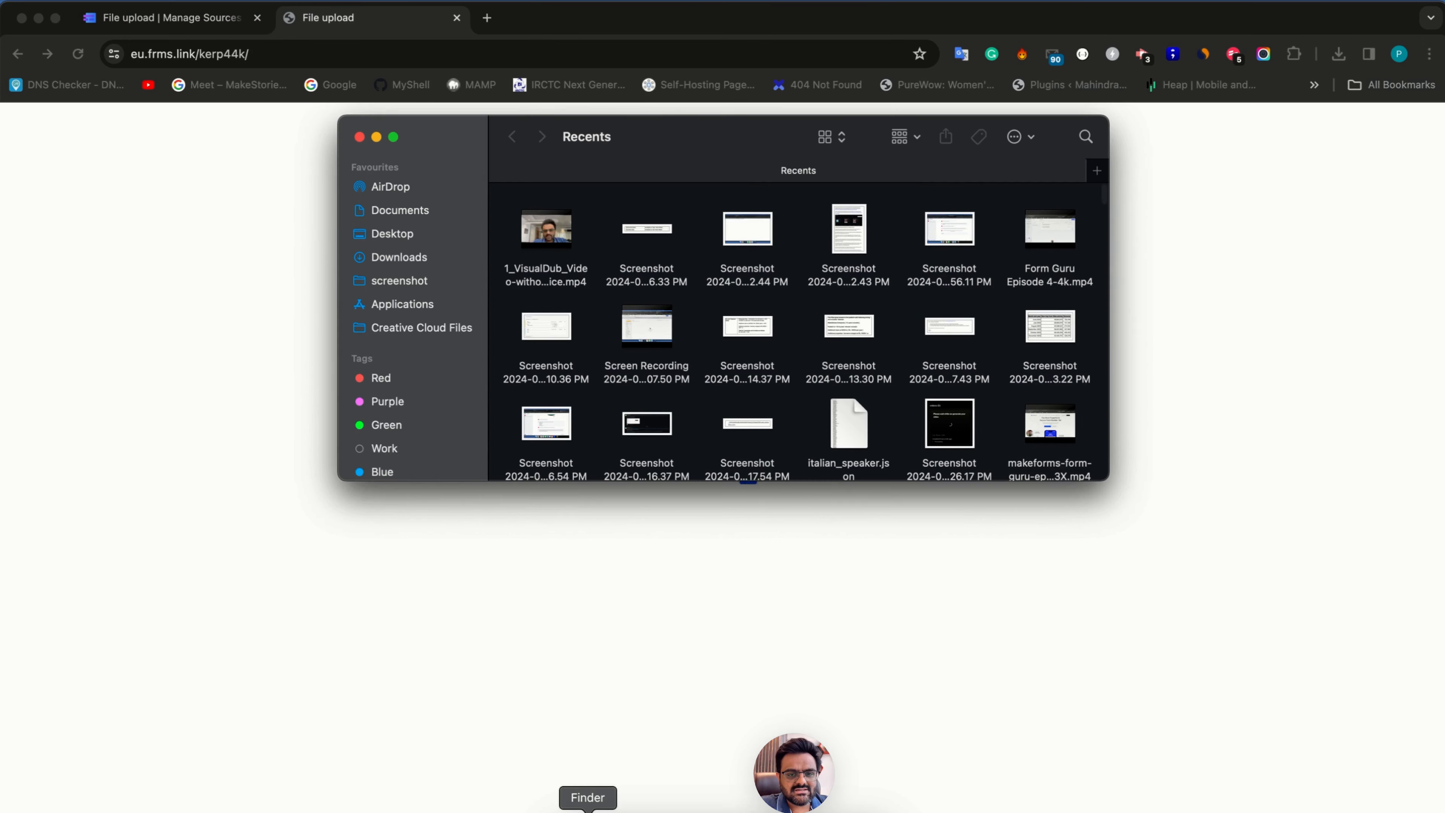
left_click(399, 257)
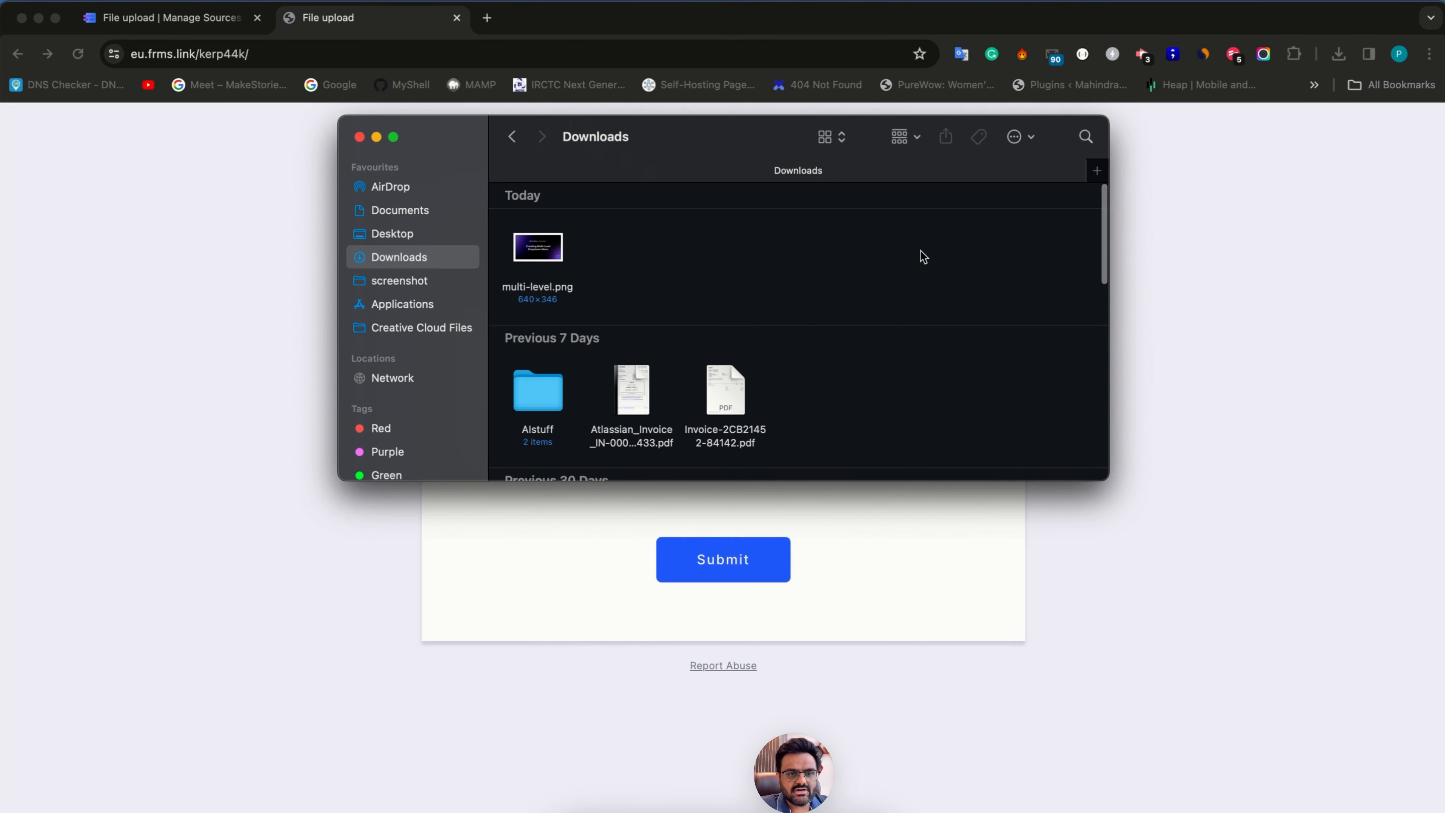
left_click_drag(766, 179, 1307, 294)
left_click_drag(1126, 379, 849, 390)
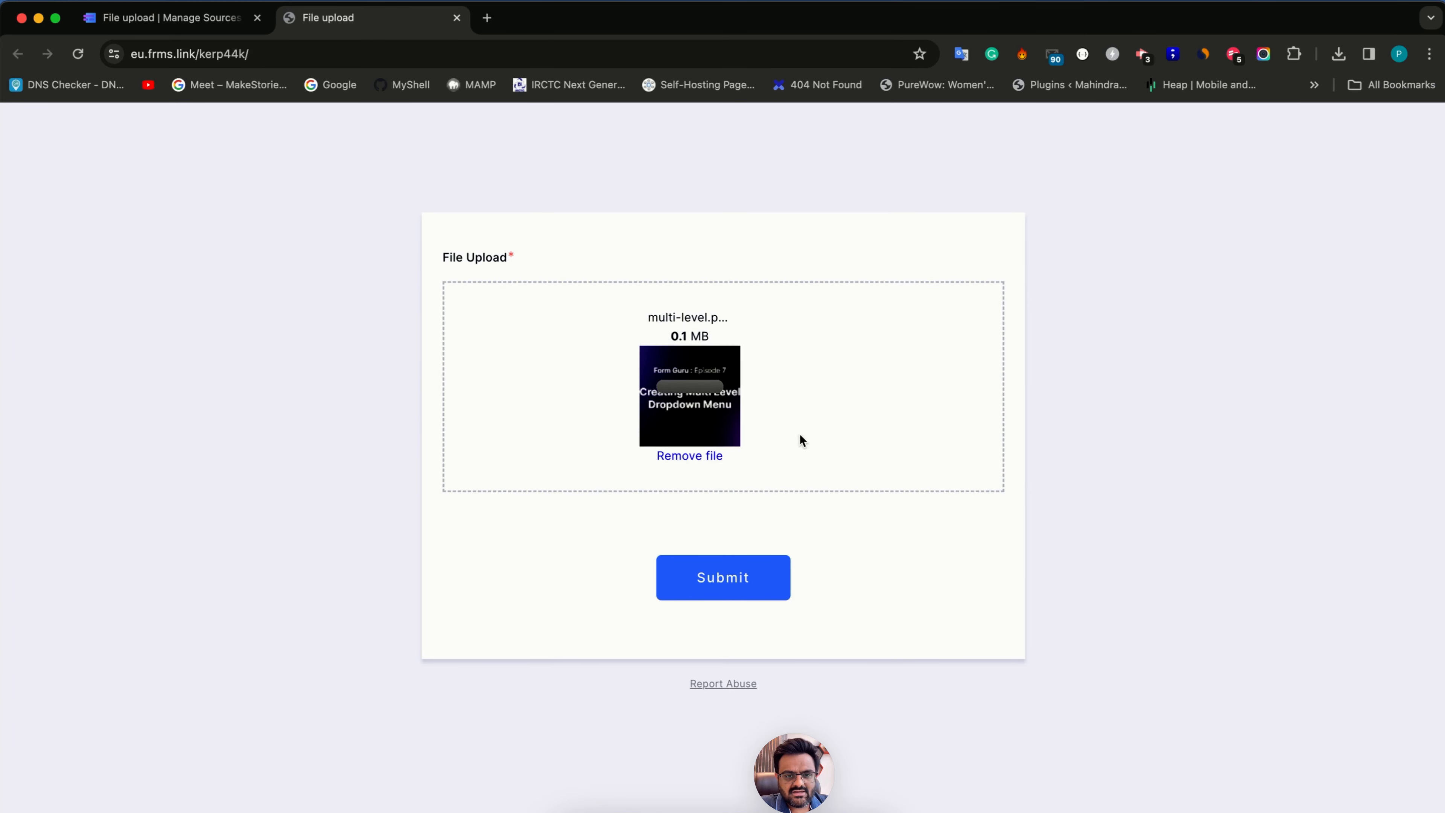
Replace the uploaded file by choosing multi-level.png from Downloads through the field's file picker, and cancel that upload.
left_click(705, 455)
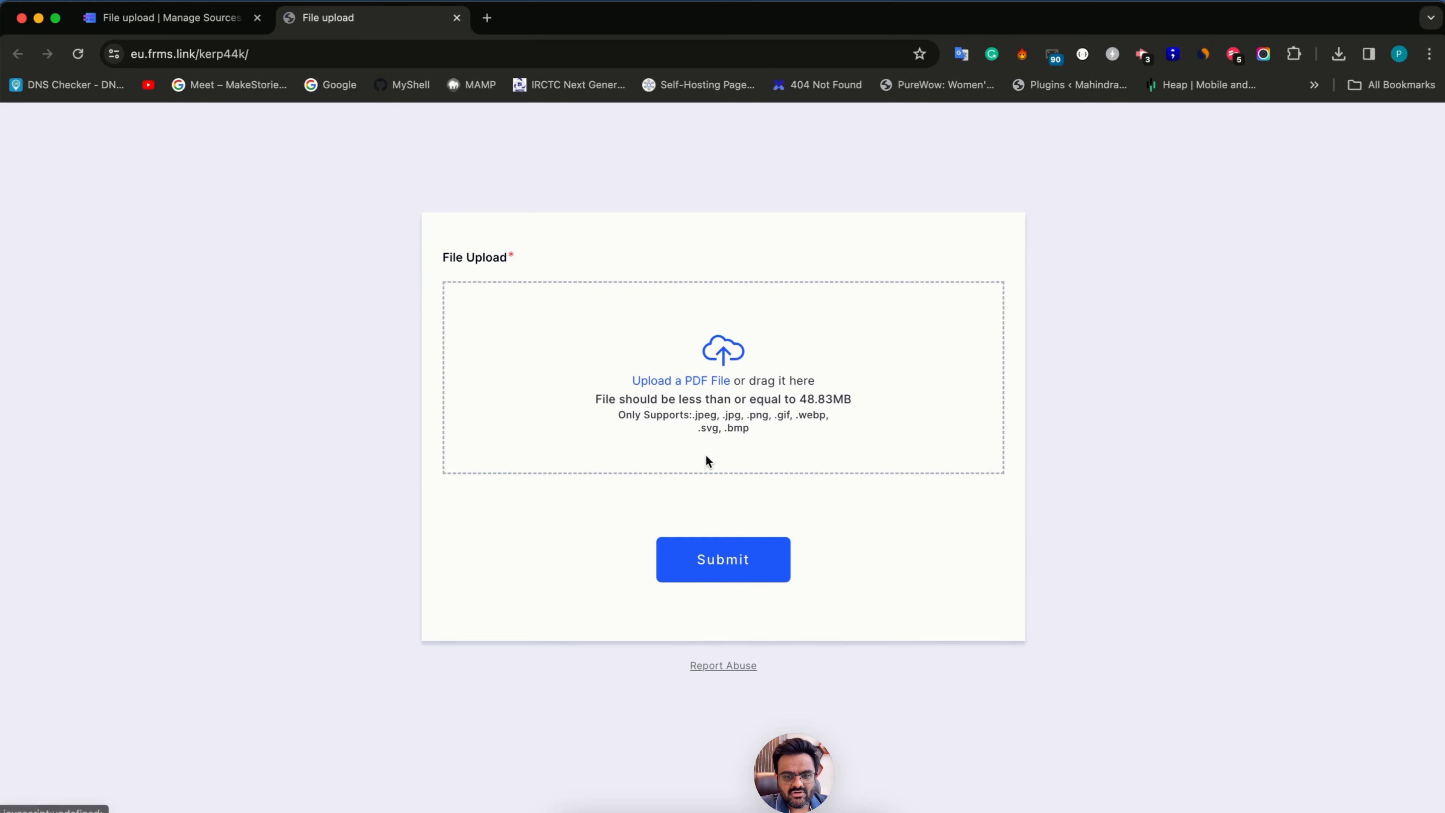
left_click(718, 384)
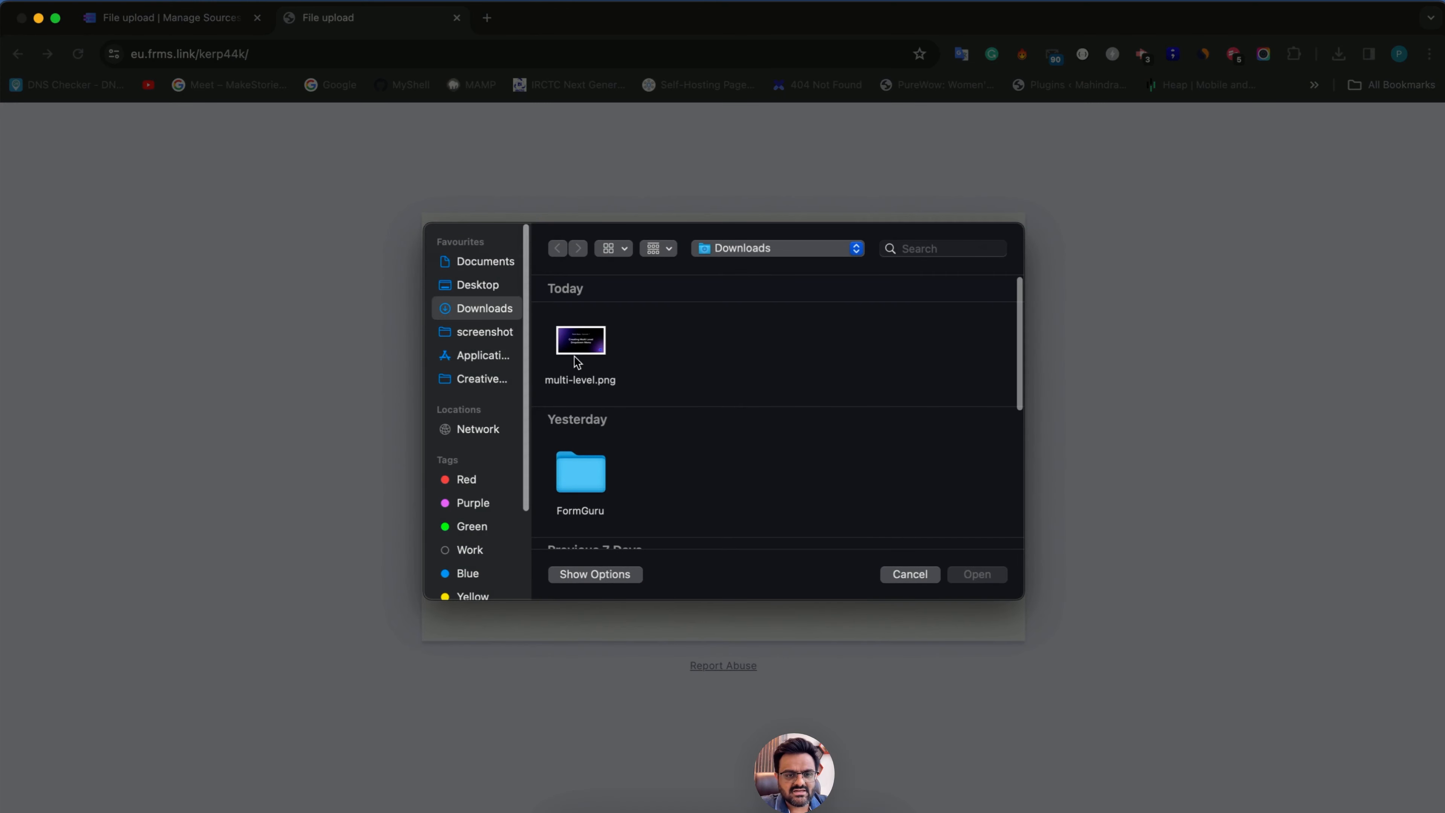
double_click(577, 351)
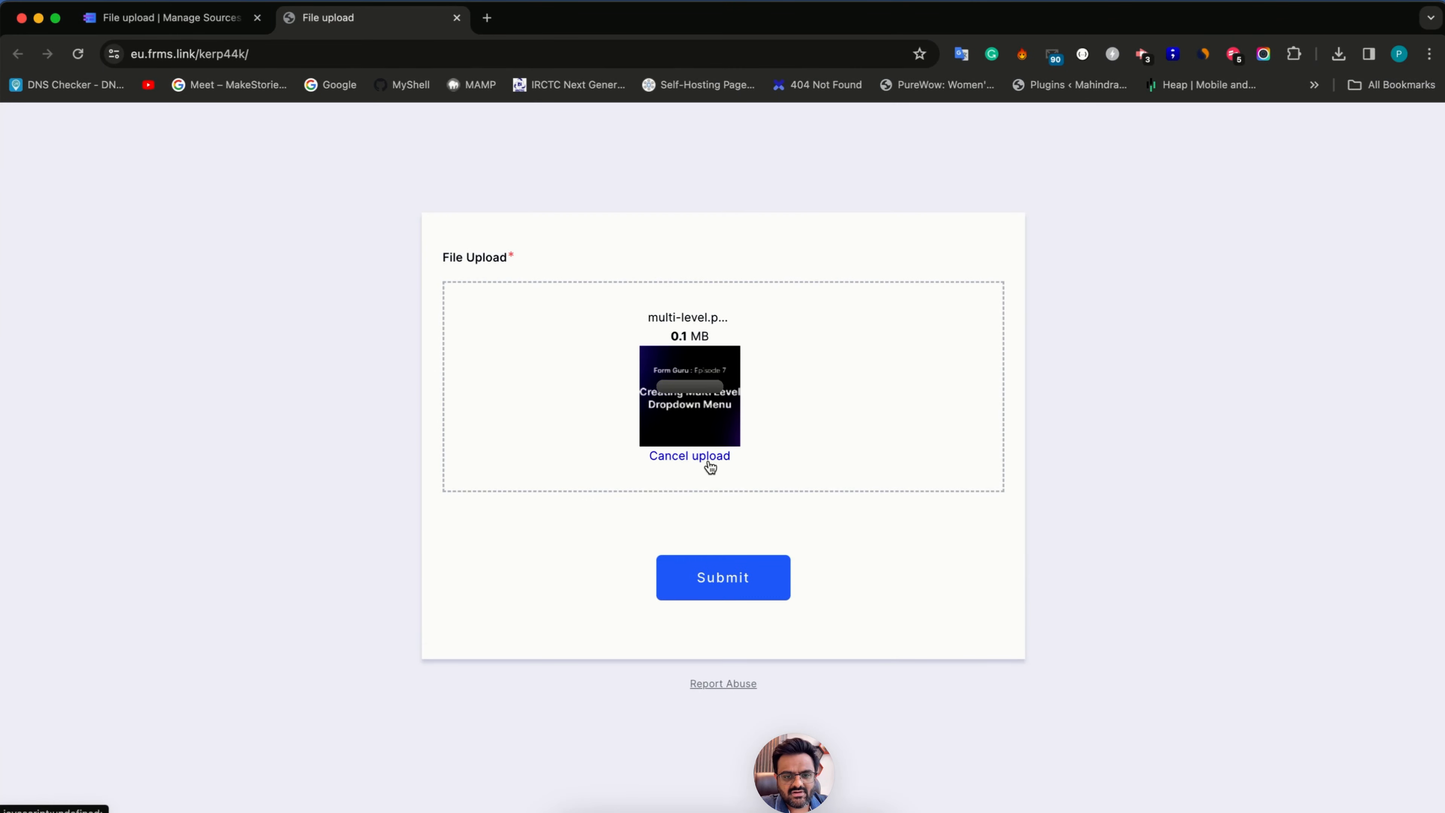
left_click(707, 458)
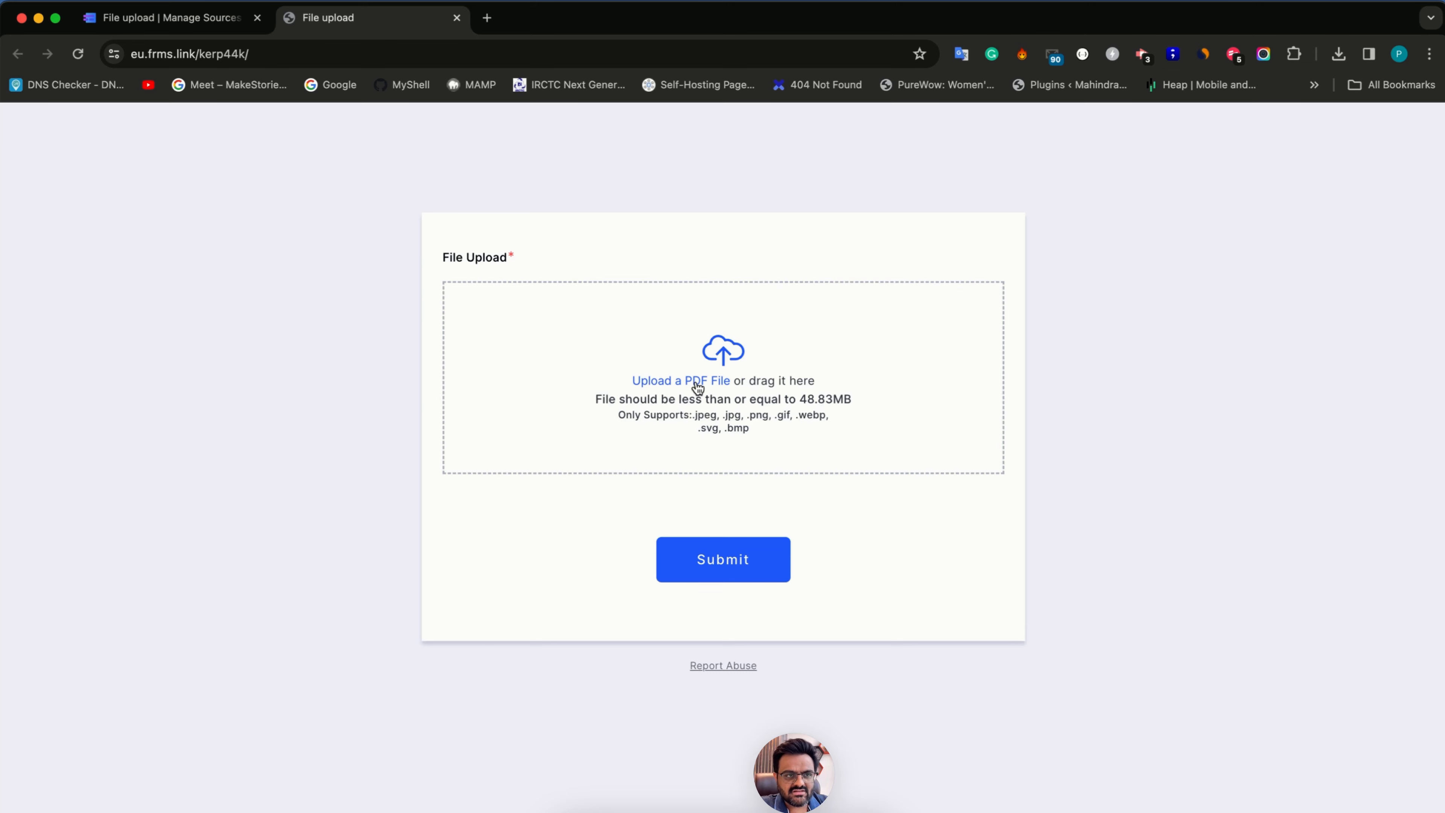
Examine whether PDF files in Downloads can be selected for the upload field, cancel the selection and close the form page.
left_click(771, 419)
scroll(584, 510, "down", 5)
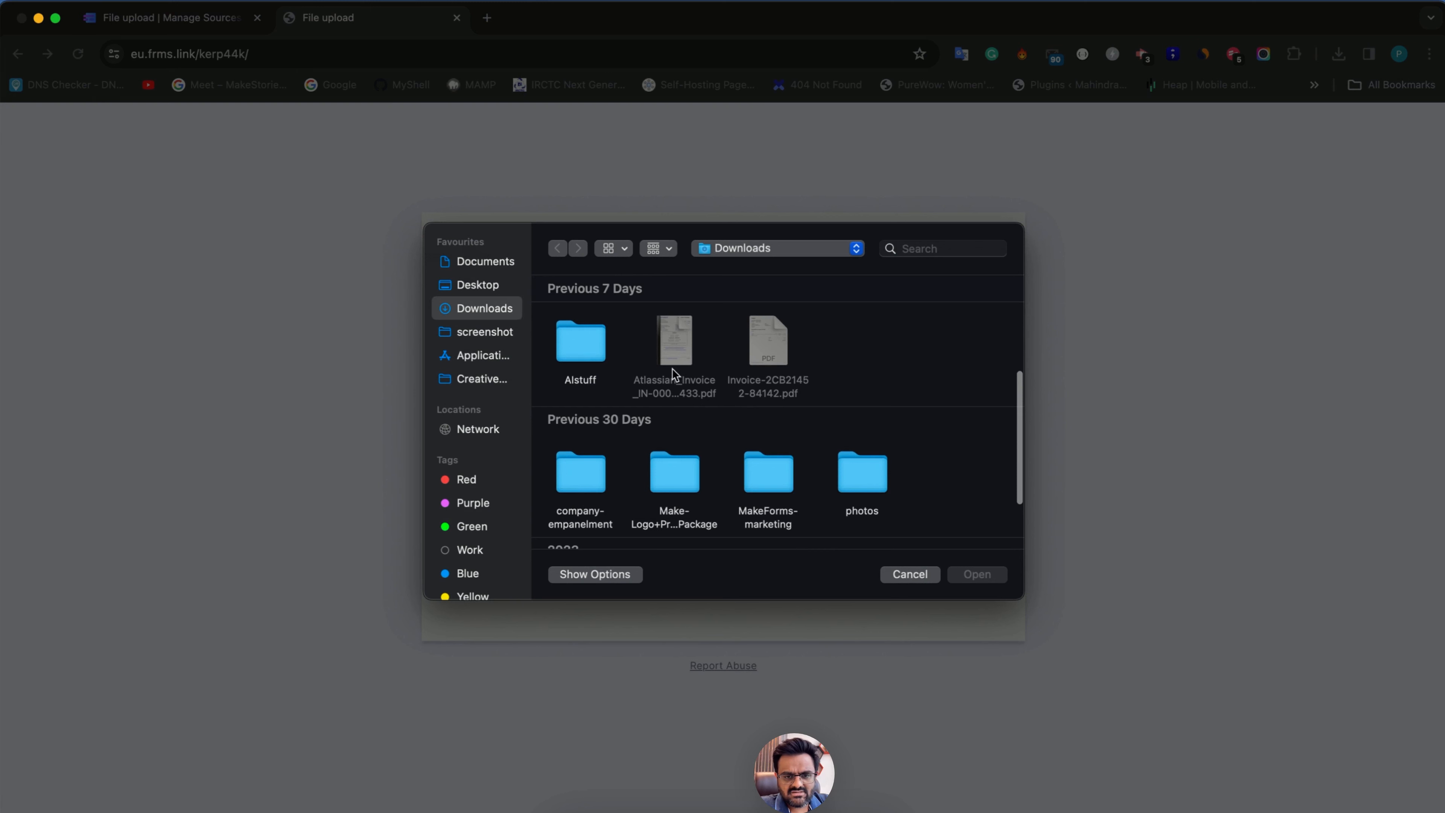
mouse_move(680, 369)
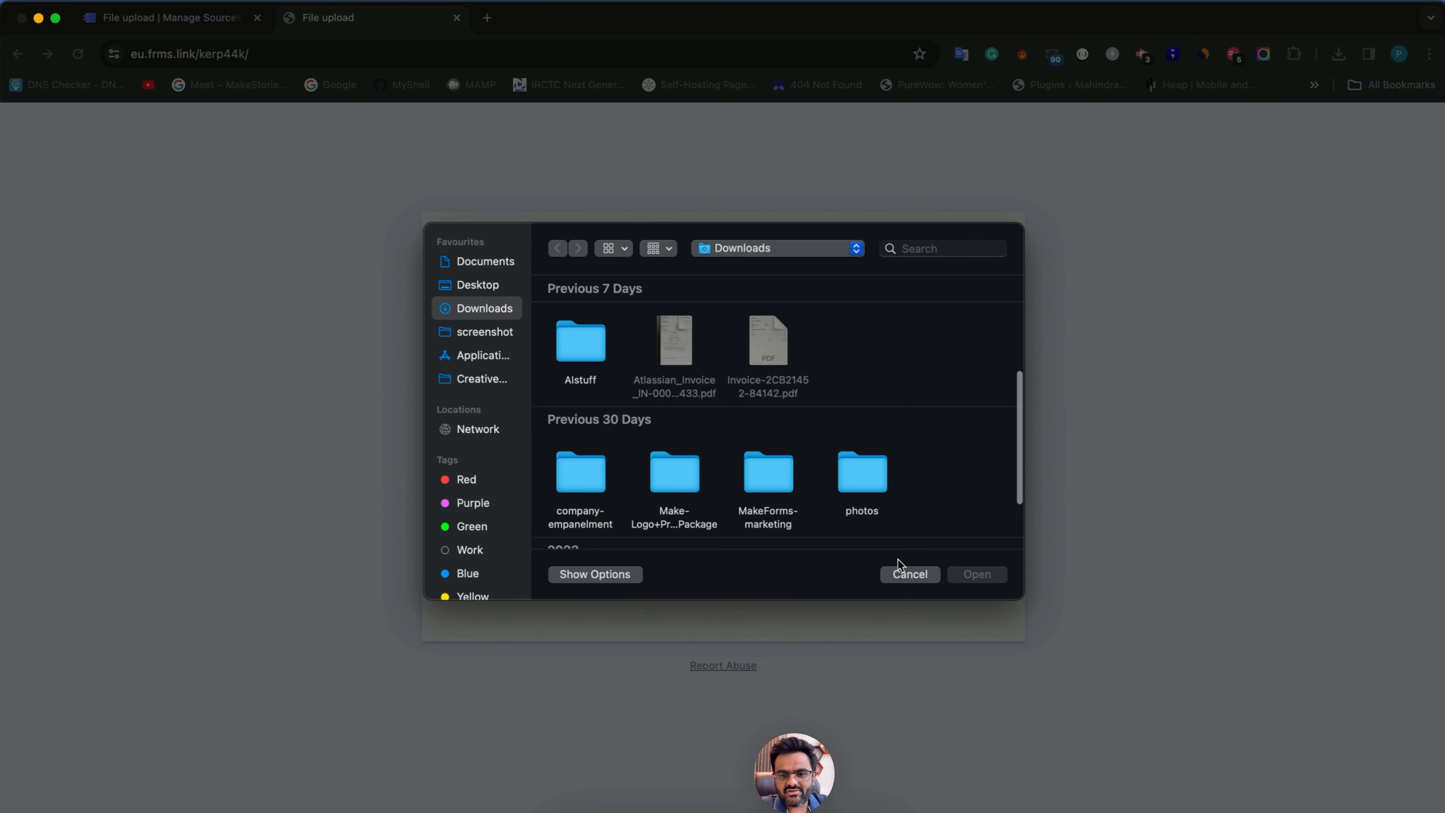
left_click(909, 575)
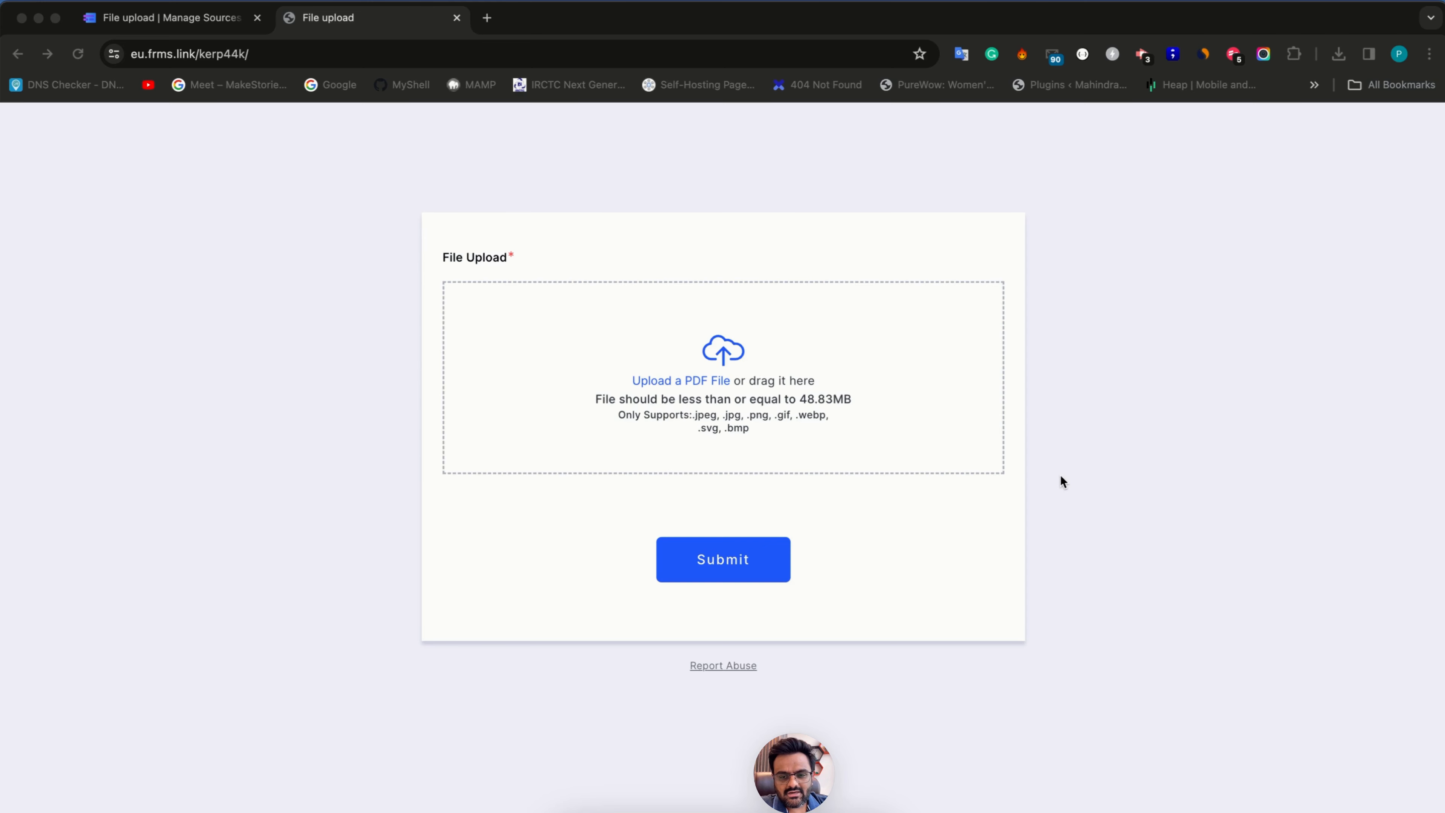
left_click(457, 18)
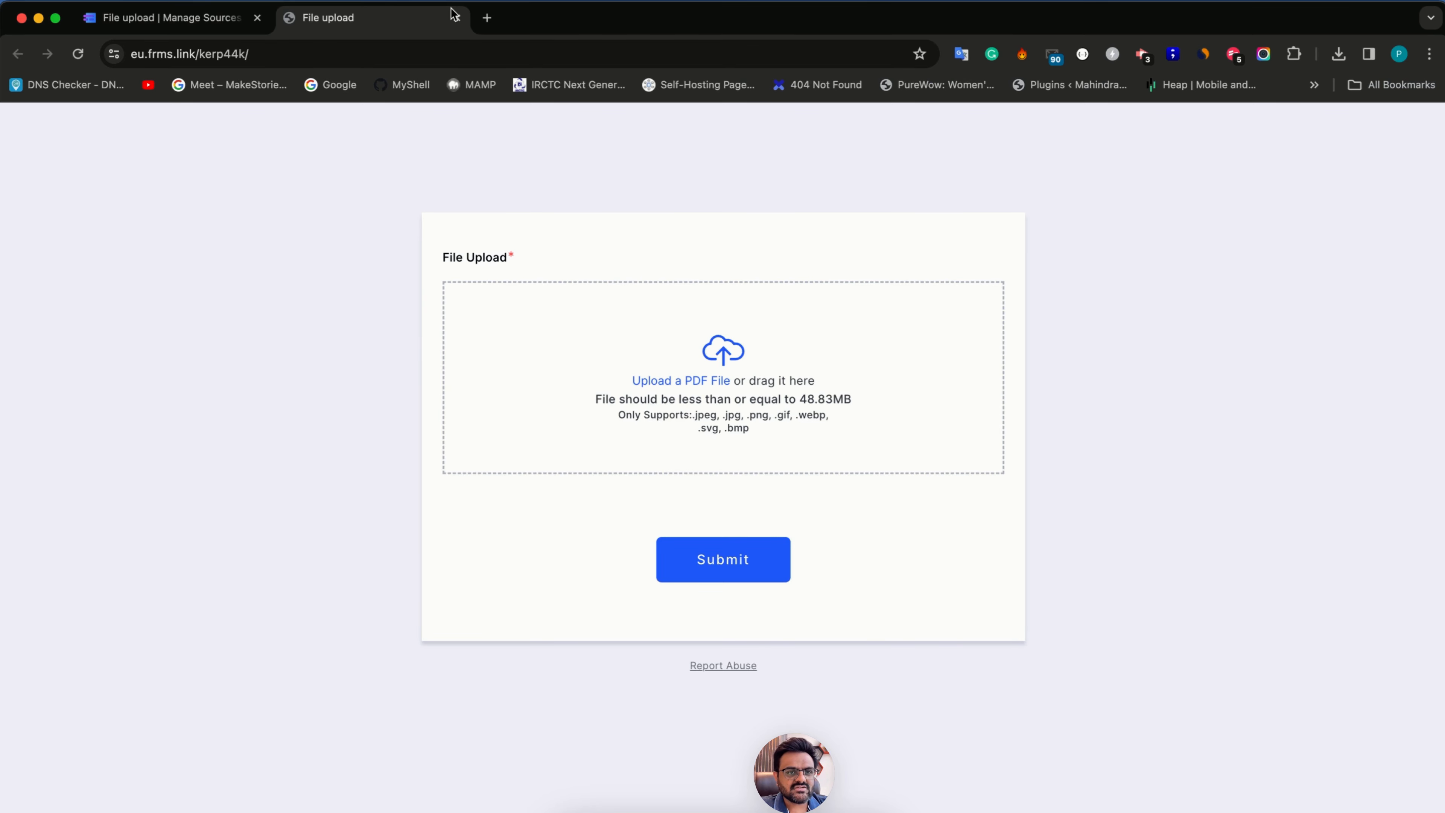
left_click(458, 18)
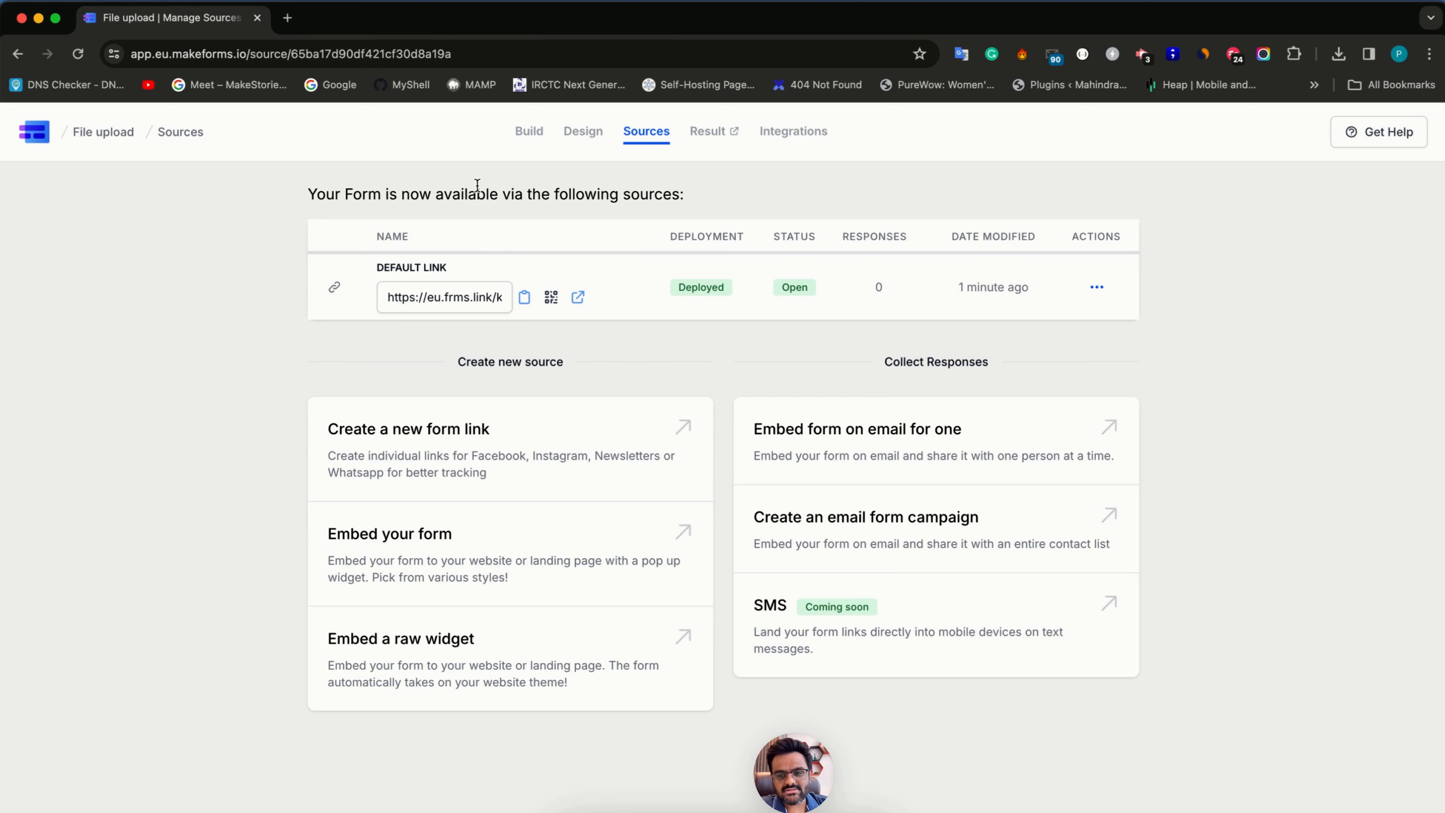